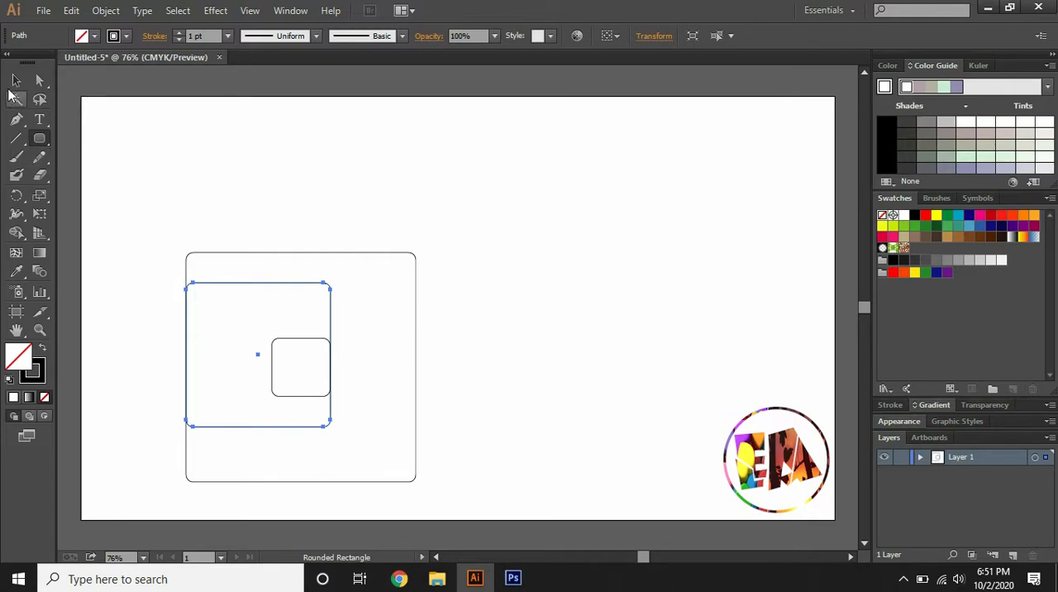
Duplicate the medium rounded square against the large square's right edge and move all the squares together to the artboard's centre
{"action": "left_click_drag", "start_coordinate": [305, 286], "coordinate": [395, 297]}
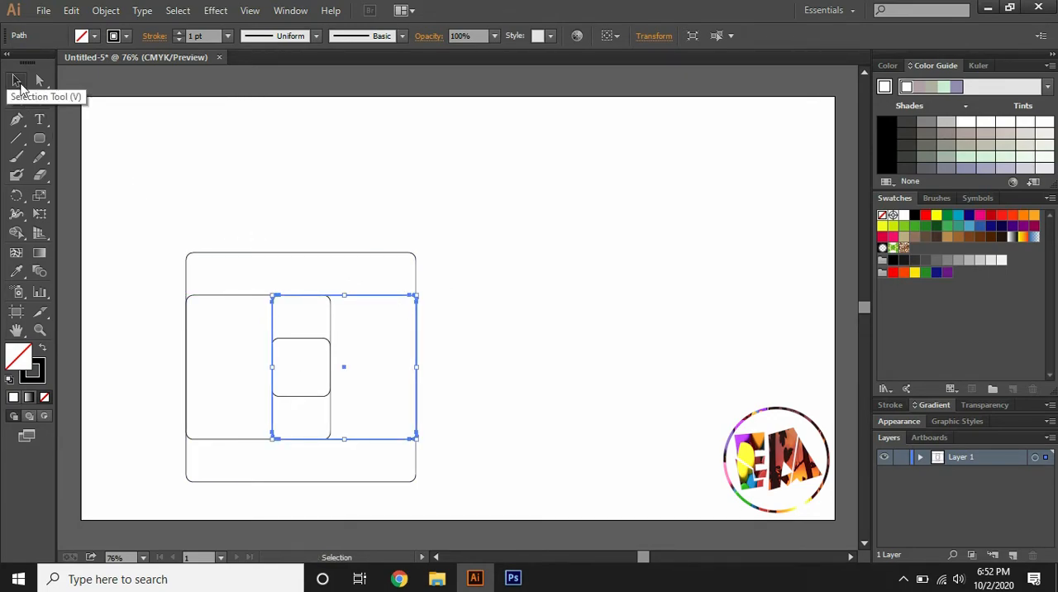
{"action": "left_click_drag", "start_coordinate": [116, 161], "coordinate": [462, 485]}
{"action": "left_click_drag", "start_coordinate": [308, 323], "coordinate": [399, 309]}
{"action": "left_click_drag", "start_coordinate": [175, 226], "coordinate": [460, 508]}
{"action": "left_click_drag", "start_coordinate": [348, 252], "coordinate": [487, 202]}
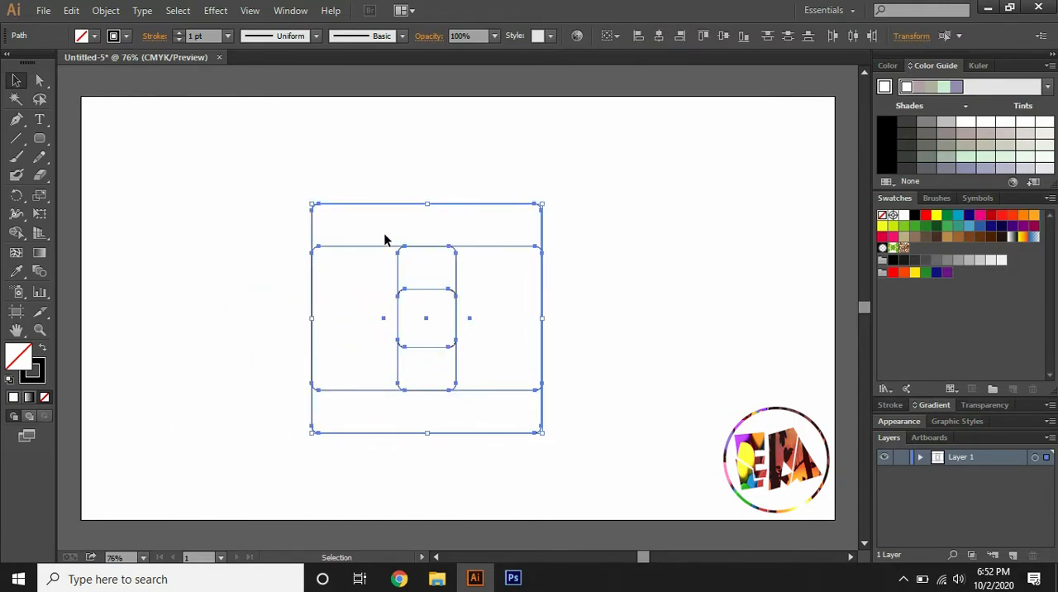
{"action": "left_click", "coordinate": [245, 212]}
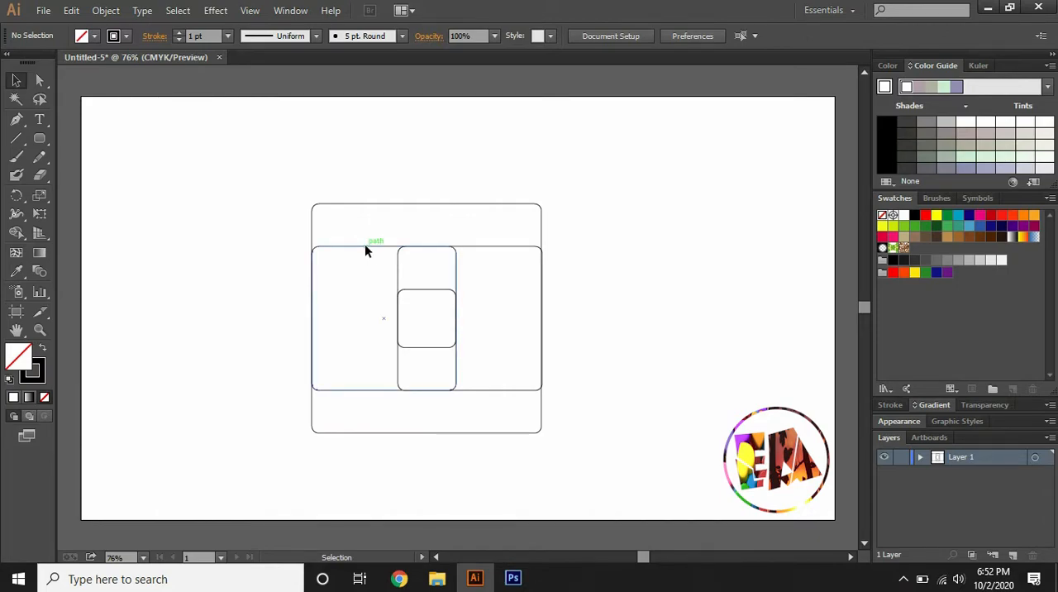
Create a copy of the two overlapping medium rounded squares rotated by 90°
{"action": "left_click", "coordinate": [364, 245]}
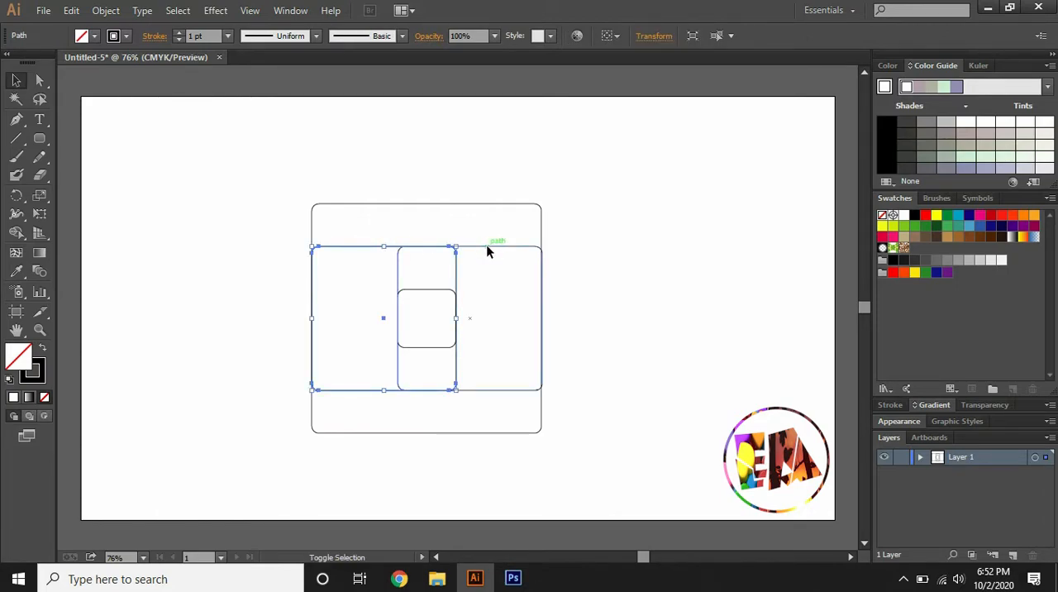
{"action": "left_click", "coordinate": [488, 248], "text": "shift"}
{"action": "right_click", "coordinate": [487, 247]}
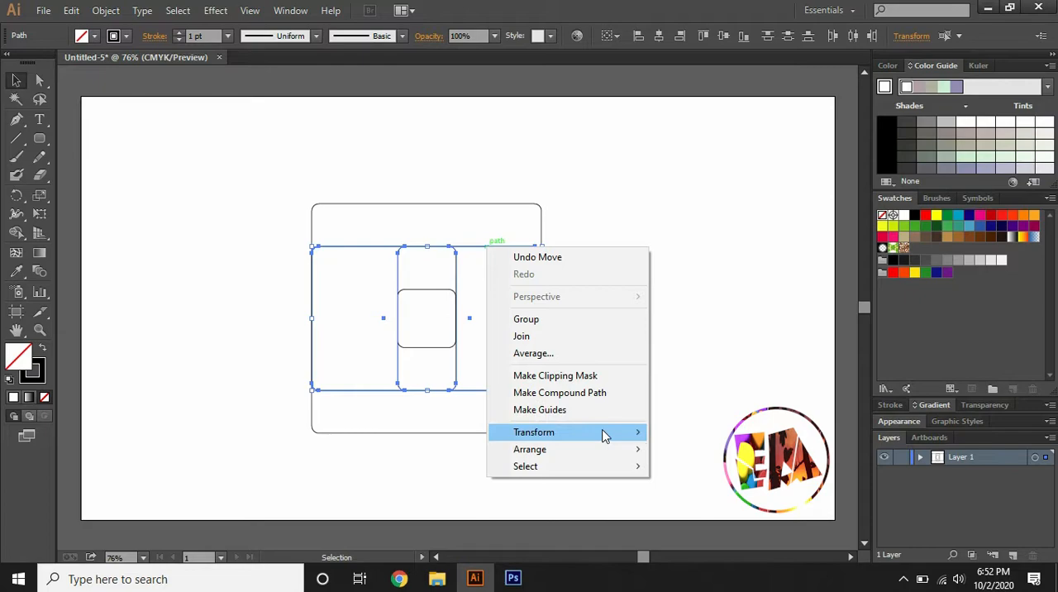
{"action": "mouse_move", "coordinate": [612, 432]}
{"action": "left_click", "coordinate": [686, 473]}
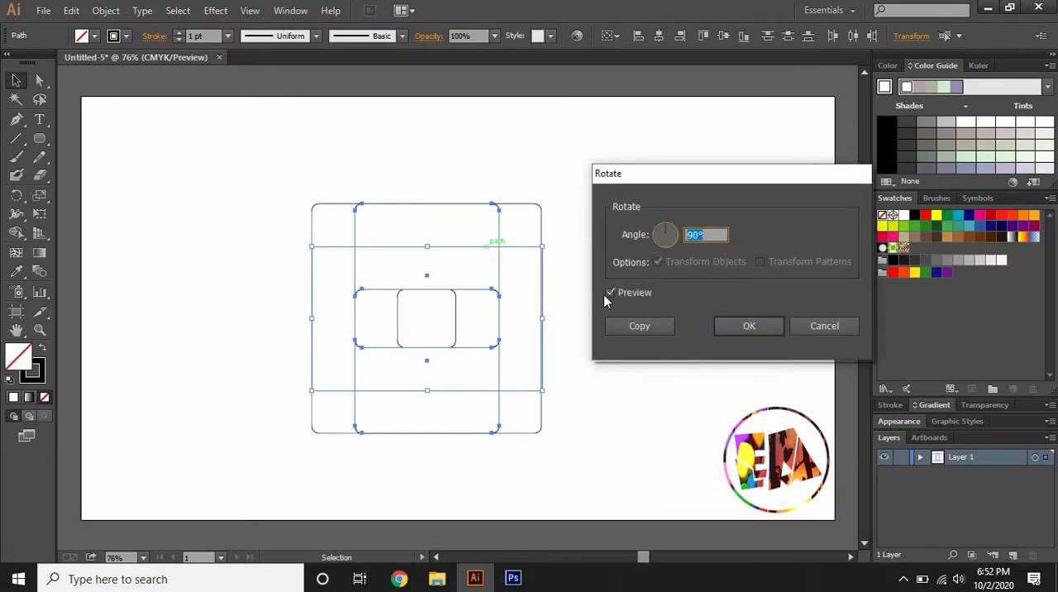
{"action": "left_click", "coordinate": [637, 326]}
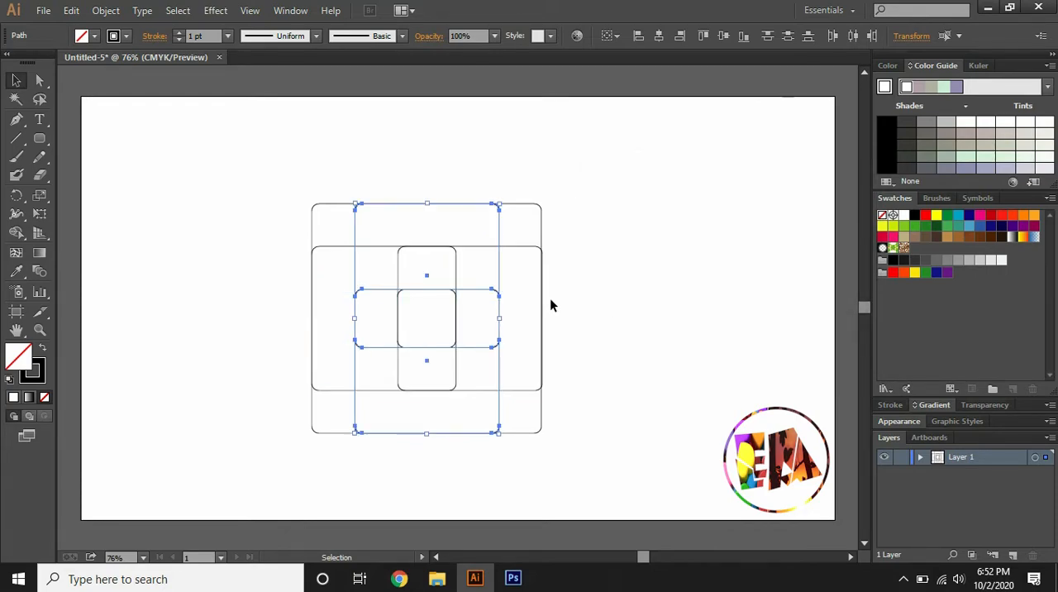
Create another copy of the selected pair of rounded squares rotated by 45°
{"action": "right_click", "coordinate": [483, 275]}
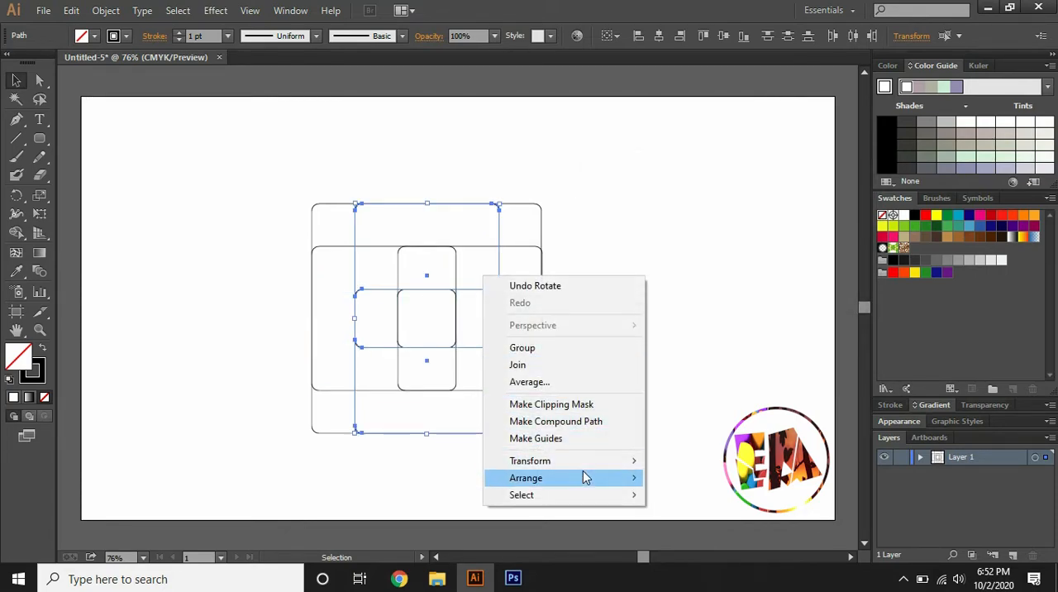
{"action": "mouse_move", "coordinate": [633, 460]}
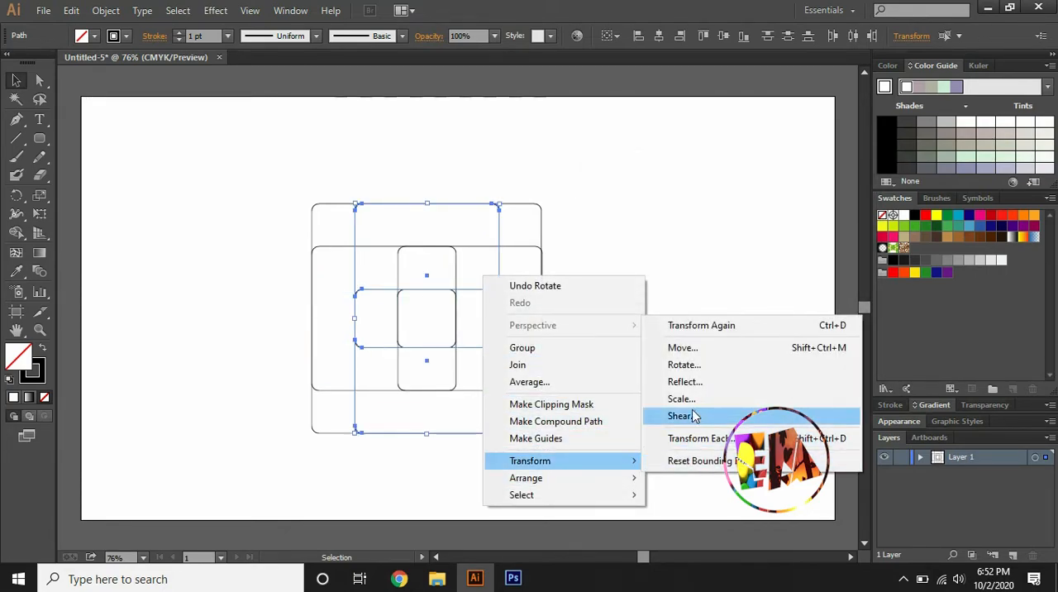
{"action": "left_click", "coordinate": [684, 365]}
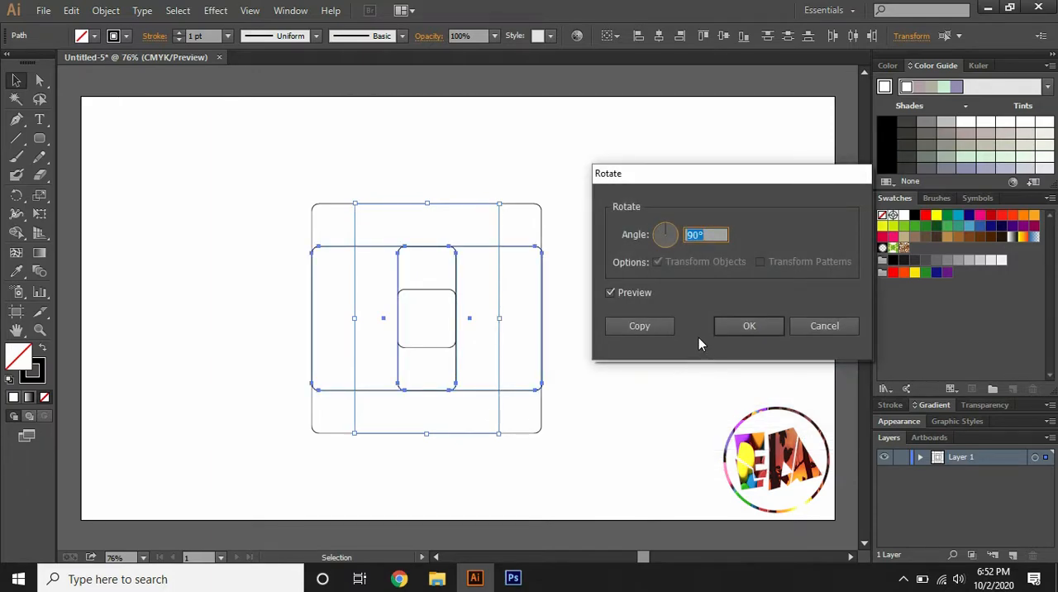
{"action": "left_click", "coordinate": [666, 233]}
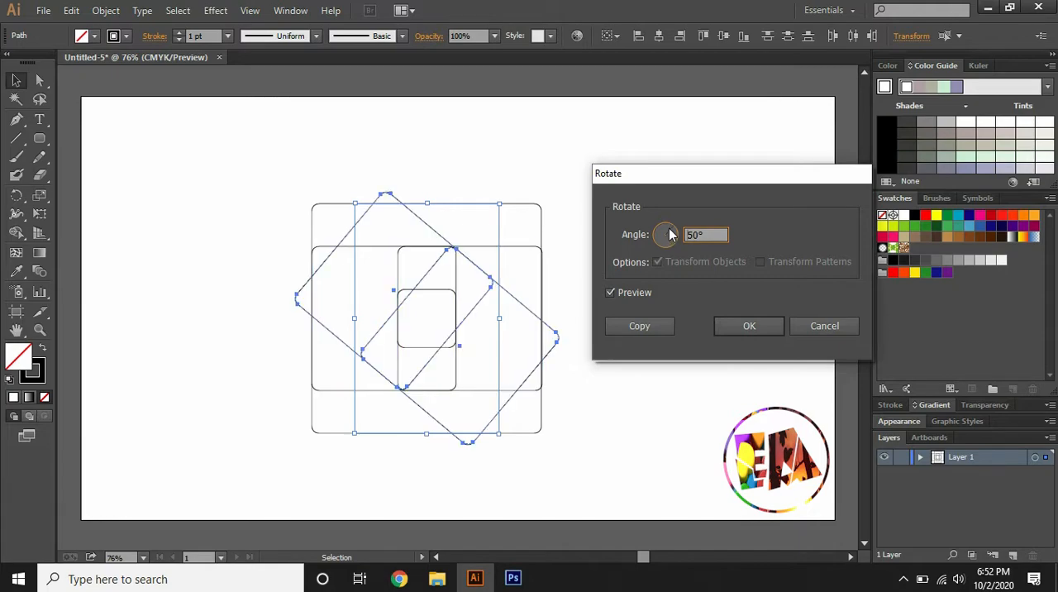
{"action": "left_click", "coordinate": [672, 232]}
{"action": "left_click", "coordinate": [671, 230]}
{"action": "left_click", "coordinate": [671, 230]}
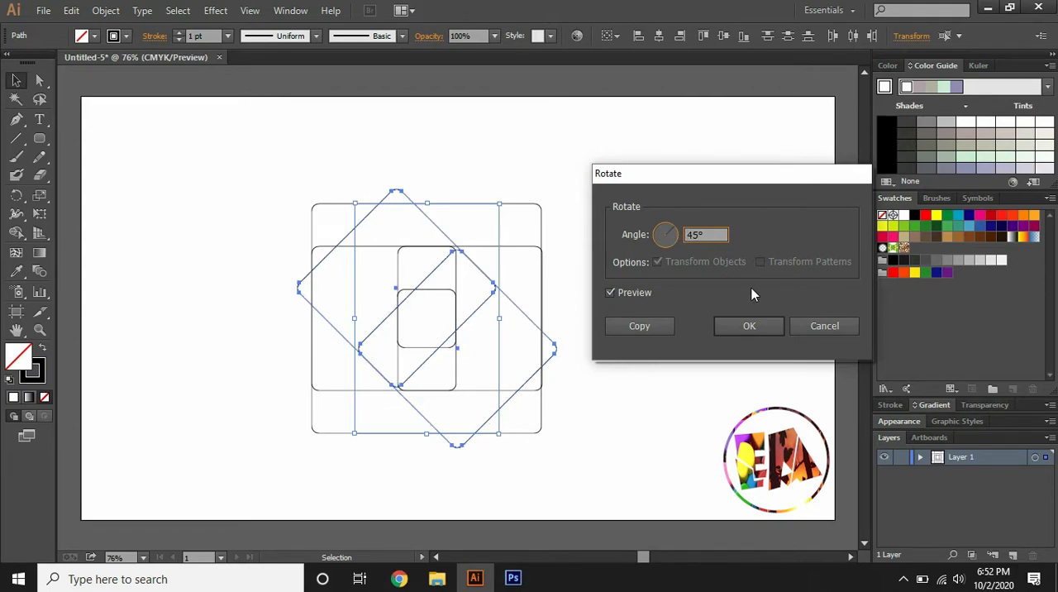
{"action": "left_click", "coordinate": [635, 326]}
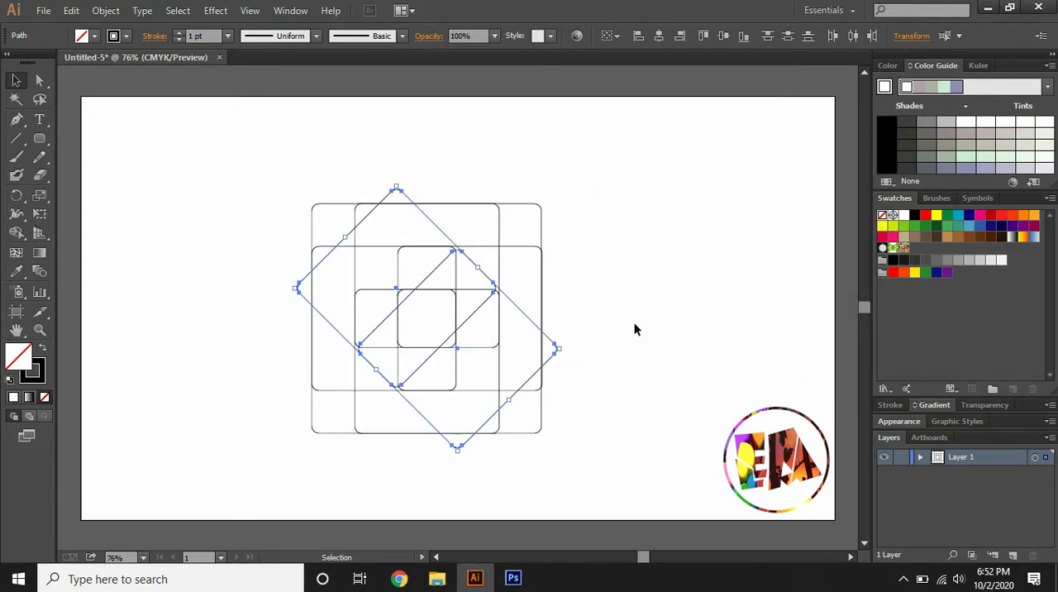
Rotate a copy of the tilted pair of rounded squares by 90° to complete the symmetric pattern
{"action": "right_click", "coordinate": [497, 290]}
{"action": "mouse_move", "coordinate": [626, 476]}
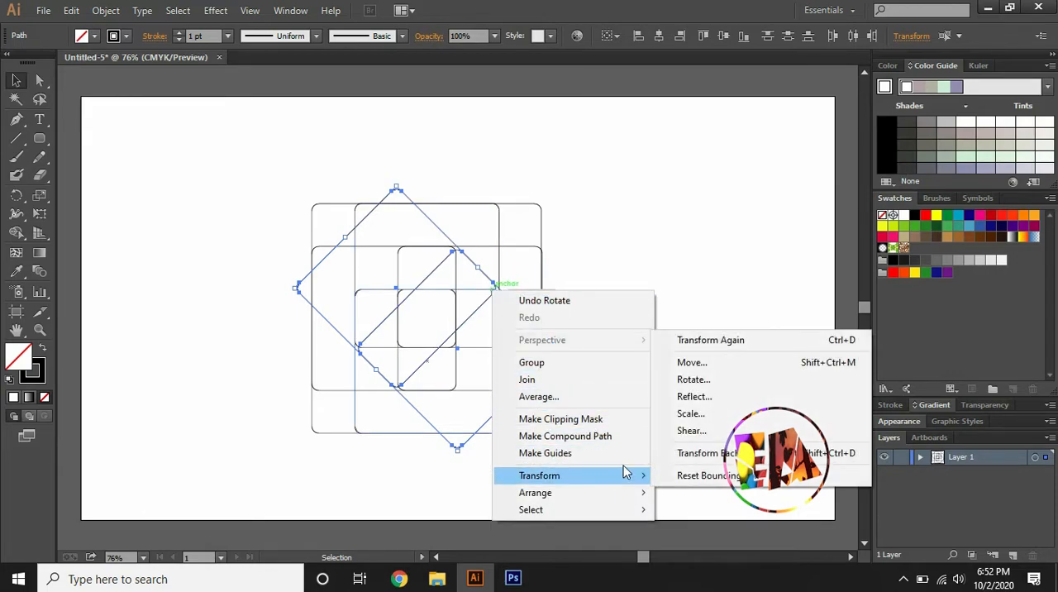
{"action": "left_click", "coordinate": [699, 379]}
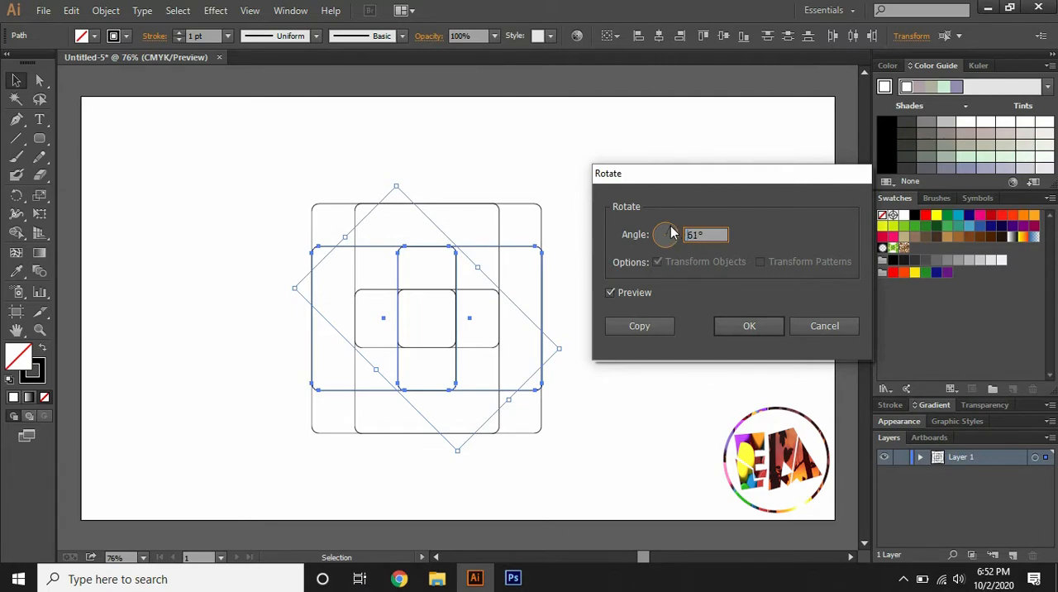
{"action": "left_click_drag", "start_coordinate": [671, 225], "coordinate": [669, 229]}
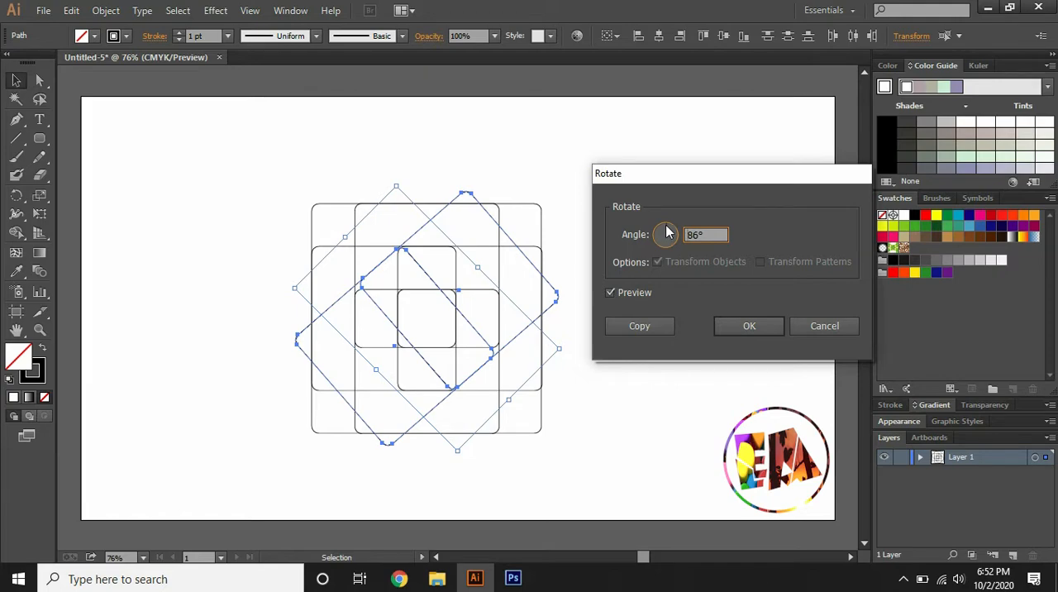
{"action": "left_click", "coordinate": [667, 326]}
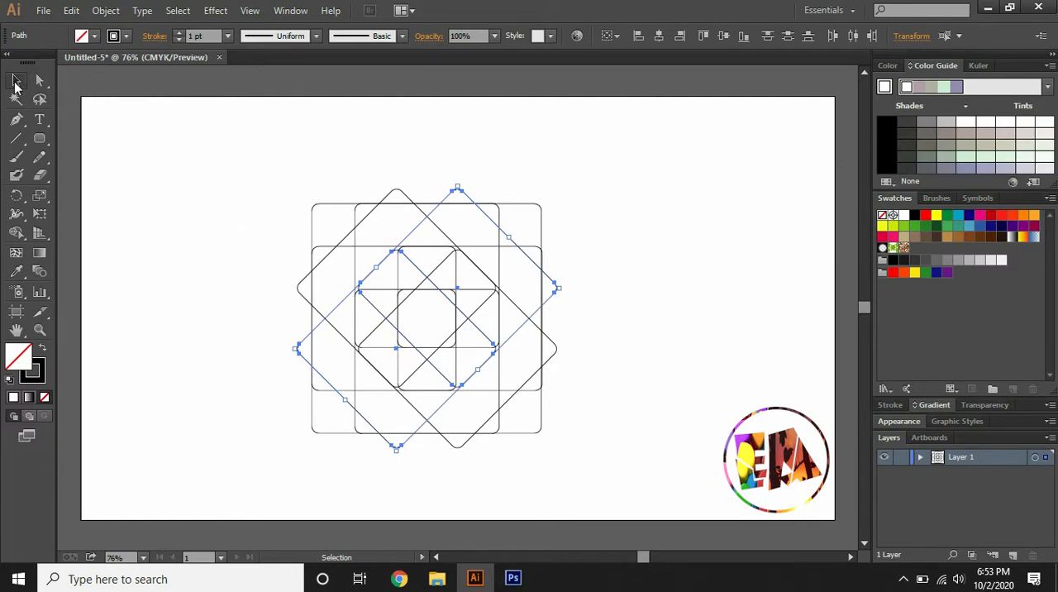
Select the whole pattern and merge the regions around the central octagon into an eight-pointed star with Shape Builder
{"action": "left_click_drag", "start_coordinate": [197, 160], "coordinate": [585, 456]}
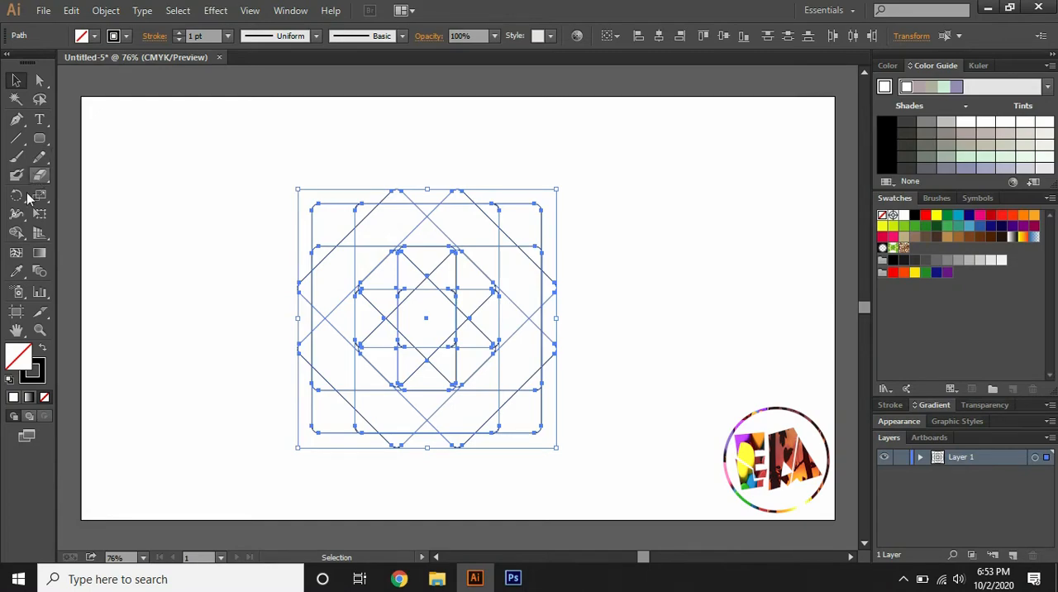
{"action": "left_click", "coordinate": [22, 235]}
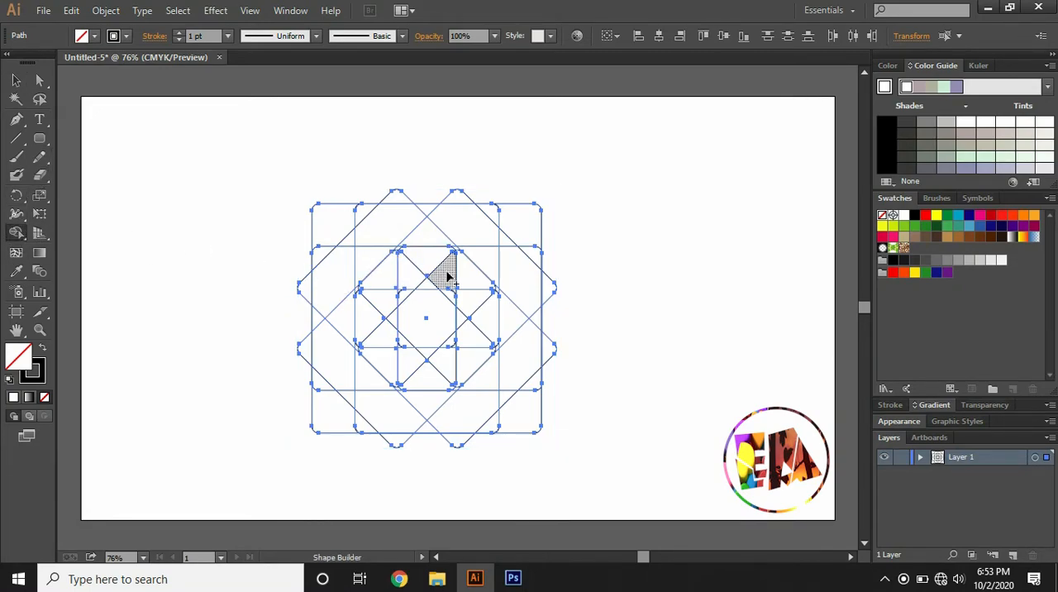
{"action": "mouse_move", "coordinate": [442, 278]}
{"action": "left_mouse_down"}
{"action": "mouse_move", "coordinate": [468, 307]}
{"action": "mouse_move", "coordinate": [453, 298]}
{"action": "mouse_move", "coordinate": [464, 302]}
{"action": "mouse_move", "coordinate": [465, 349]}
{"action": "mouse_move", "coordinate": [444, 357]}
{"action": "mouse_move", "coordinate": [444, 377]}
{"action": "left_mouse_up"}
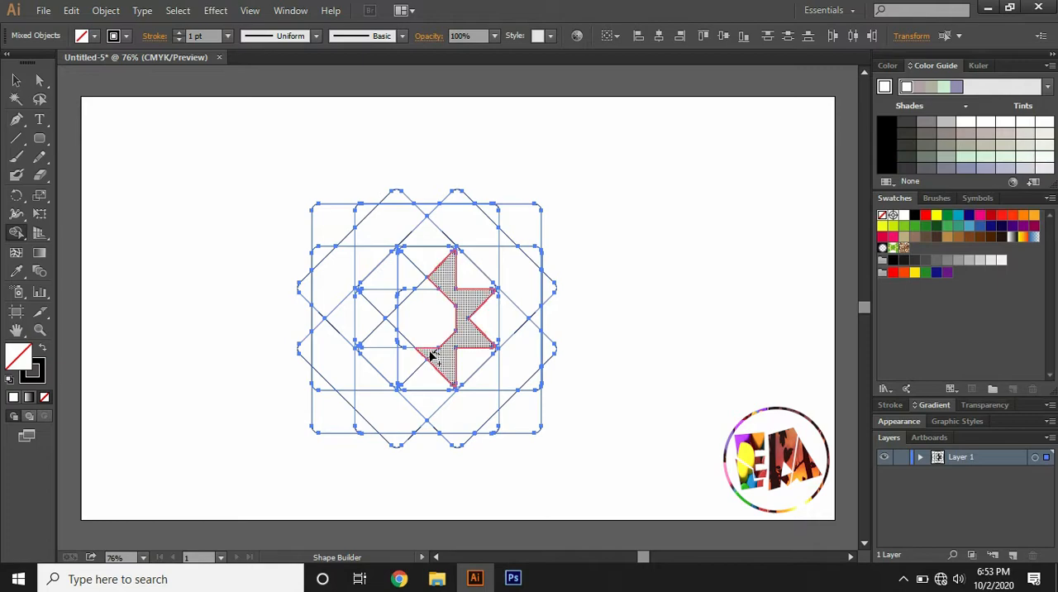
{"action": "left_click", "coordinate": [405, 357], "text": "alt"}
{"action": "mouse_move", "coordinate": [405, 358]}
{"action": "left_mouse_down"}
{"action": "mouse_move", "coordinate": [390, 294]}
{"action": "mouse_move", "coordinate": [413, 280]}
{"action": "mouse_move", "coordinate": [442, 289]}
{"action": "left_mouse_up"}
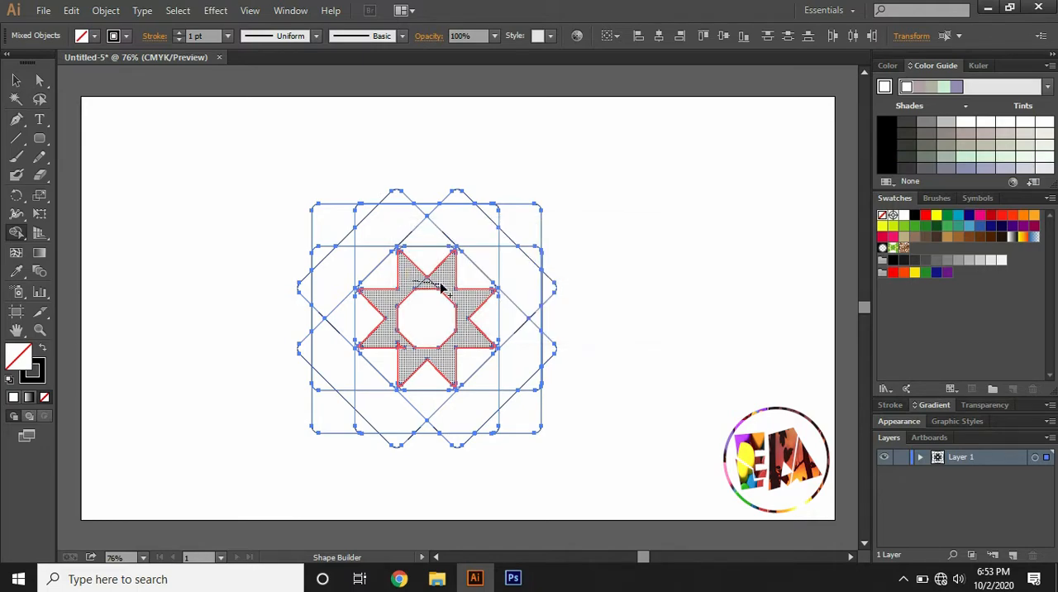
Merge the regions between neighbouring star points into eight separate square petals around the star with Shape Builder
{"action": "left_click", "coordinate": [422, 242]}
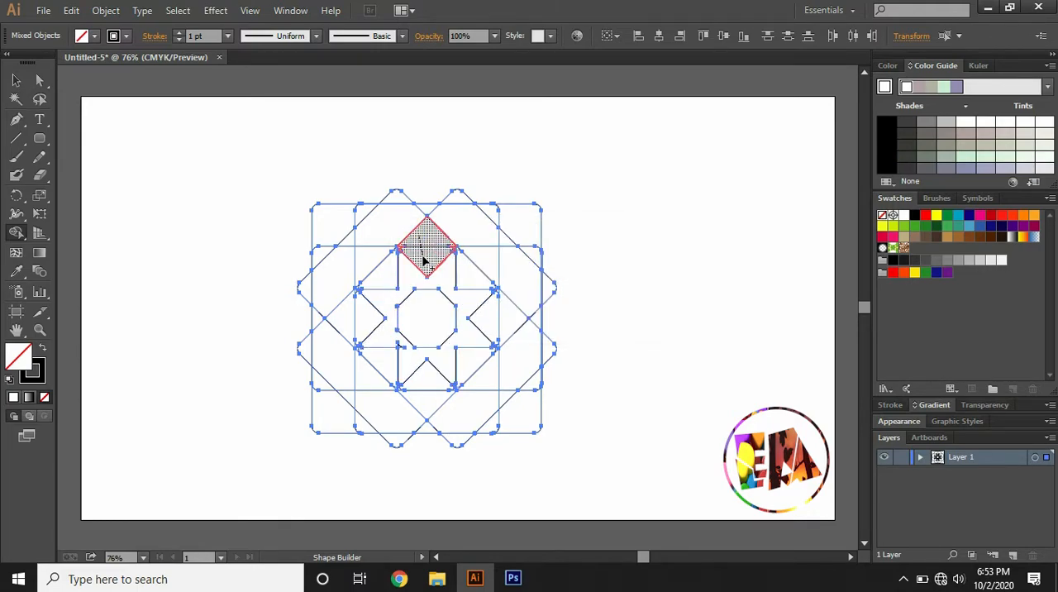
{"action": "left_click_drag", "start_coordinate": [483, 264], "coordinate": [471, 274]}
{"action": "left_click_drag", "start_coordinate": [514, 312], "coordinate": [494, 313]}
{"action": "mouse_move", "coordinate": [489, 389]}
{"action": "left_mouse_down"}
{"action": "mouse_move", "coordinate": [474, 367]}
{"action": "mouse_move", "coordinate": [468, 380]}
{"action": "mouse_move", "coordinate": [430, 377]}
{"action": "mouse_move", "coordinate": [419, 390]}
{"action": "mouse_move", "coordinate": [378, 370]}
{"action": "left_mouse_up"}
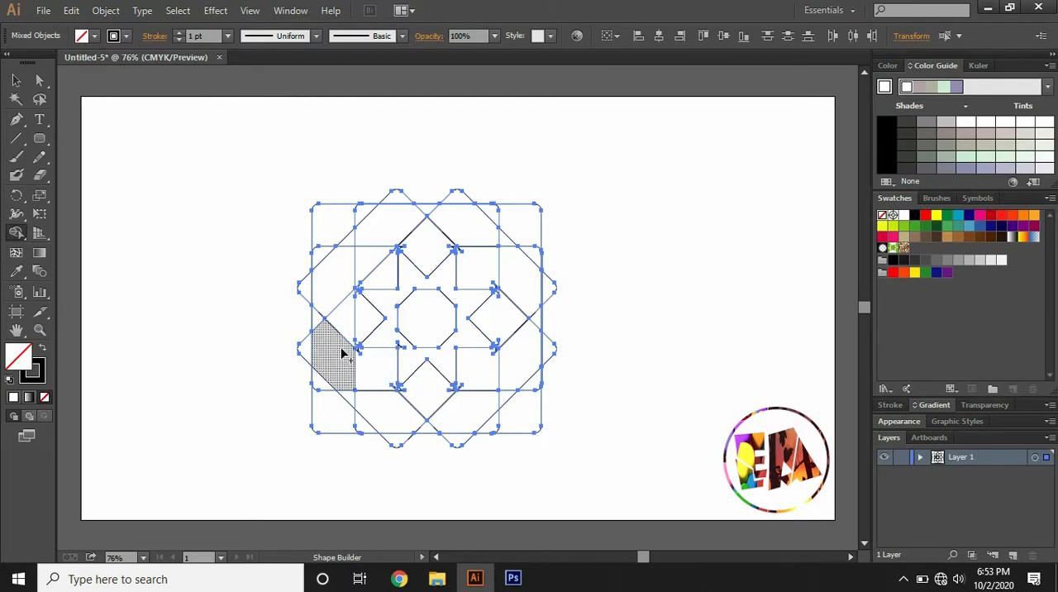
{"action": "left_click_drag", "start_coordinate": [350, 322], "coordinate": [365, 318]}
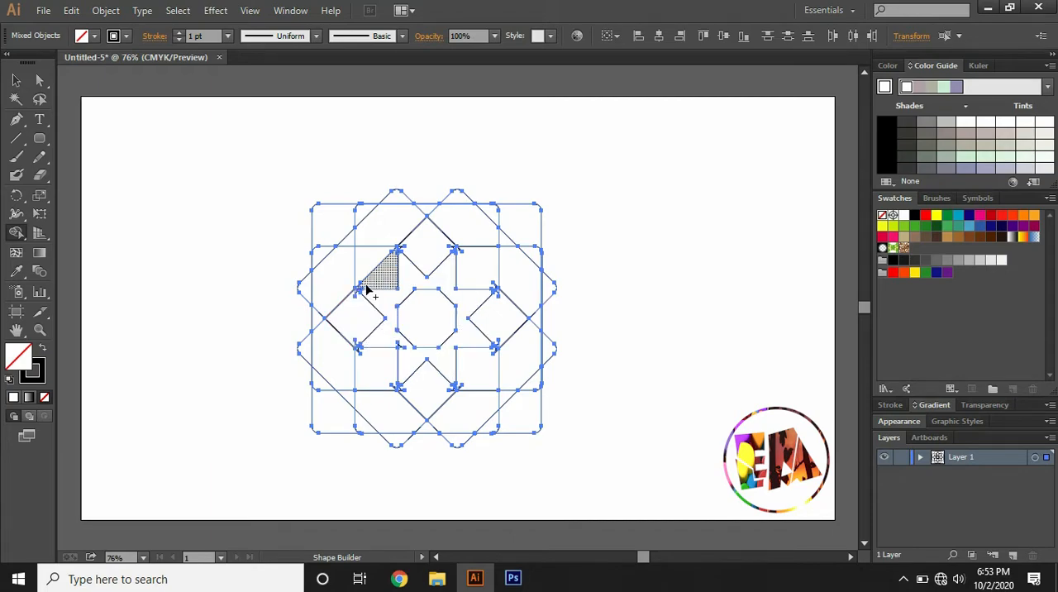
{"action": "left_click_drag", "start_coordinate": [367, 267], "coordinate": [386, 284]}
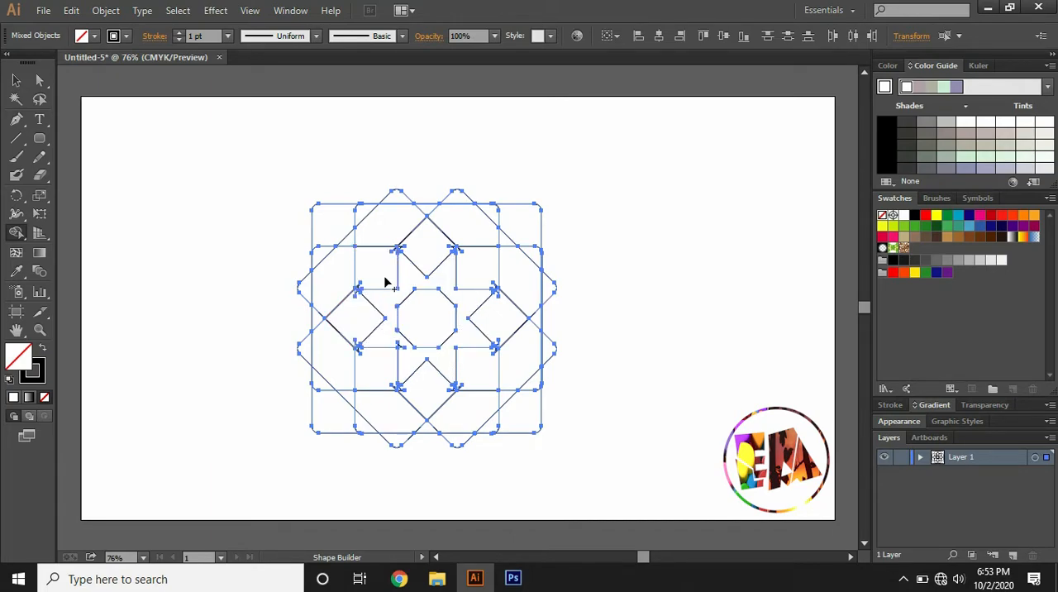
Delete the leftover outer rounded-square outlines one by one, keeping only the star and its eight surrounding squares
{"action": "left_click", "coordinate": [17, 81]}
{"action": "left_click", "coordinate": [225, 241]}
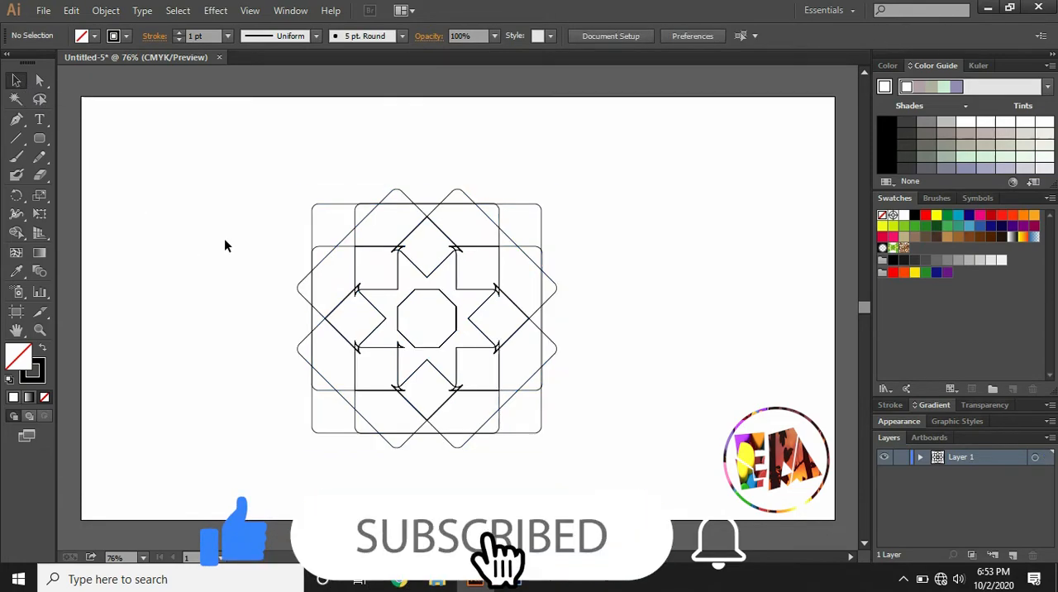
{"action": "left_click", "coordinate": [357, 209]}
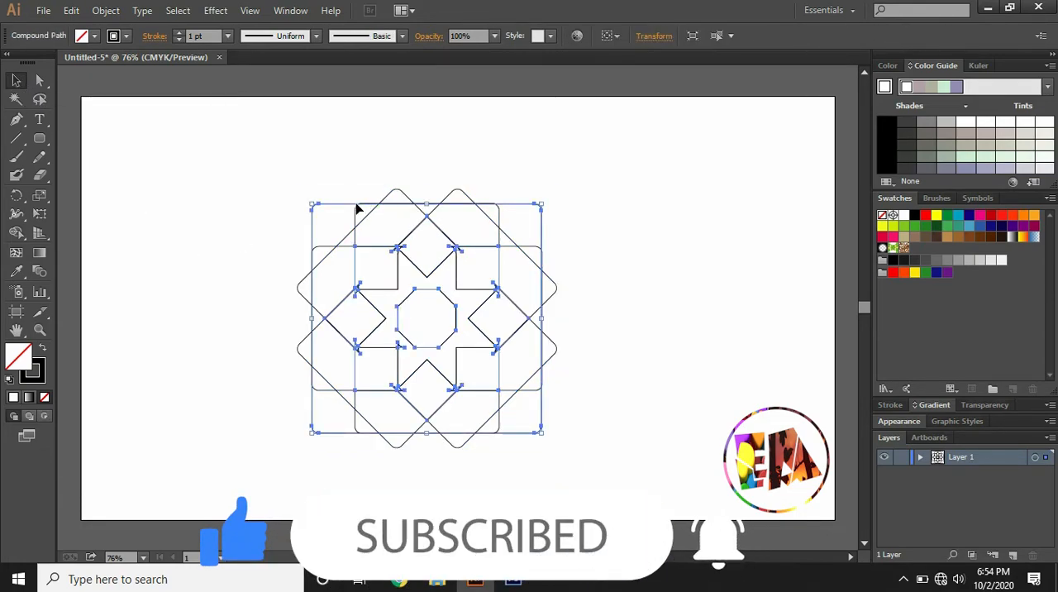
{"action": "key", "text": "Delete"}
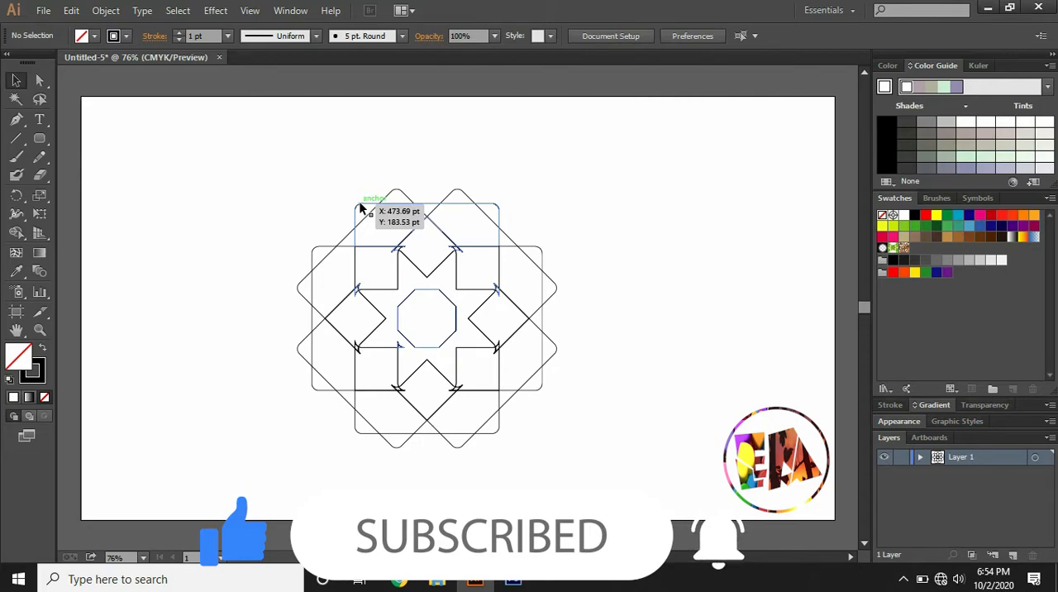
{"action": "left_click", "coordinate": [360, 209]}
{"action": "key", "text": "Delete"}
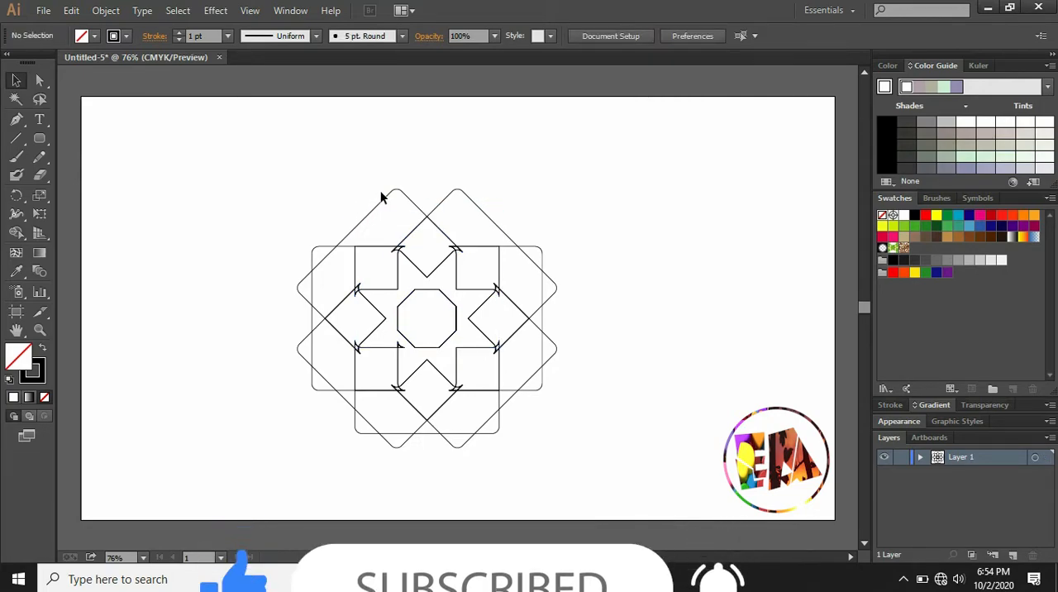
{"action": "left_click", "coordinate": [385, 201]}
{"action": "key", "text": "Delete"}
{"action": "left_click", "coordinate": [442, 201]}
{"action": "key", "text": "Delete"}
{"action": "left_click", "coordinate": [523, 250]}
{"action": "key", "text": "Delete"}
{"action": "left_click", "coordinate": [548, 335]}
{"action": "key", "text": "Delete"}
{"action": "left_click", "coordinate": [500, 411]}
{"action": "key", "text": "Delete"}
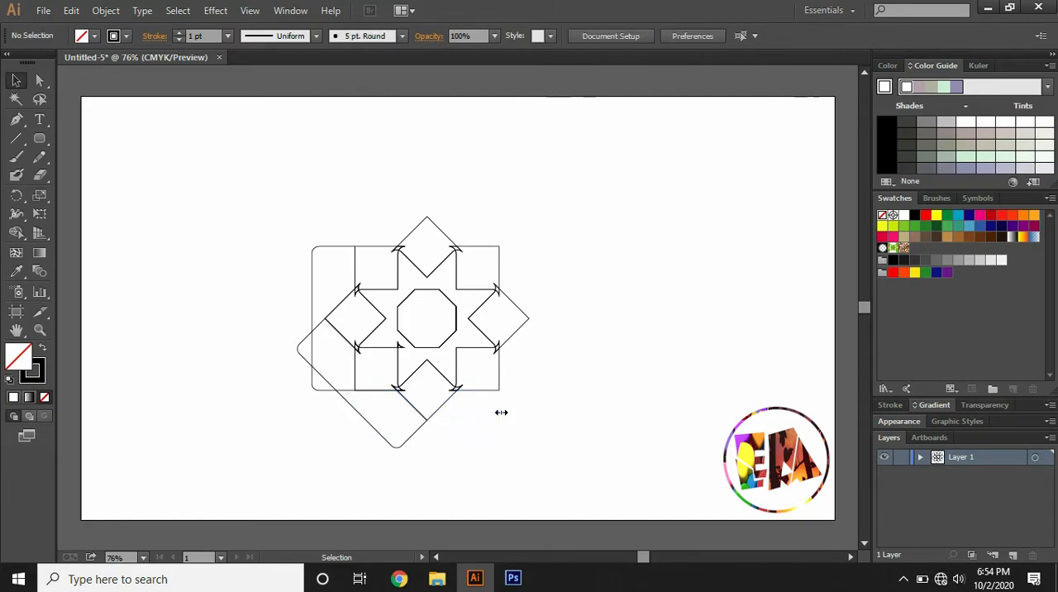
{"action": "left_click", "coordinate": [423, 420]}
{"action": "key", "text": "Delete"}
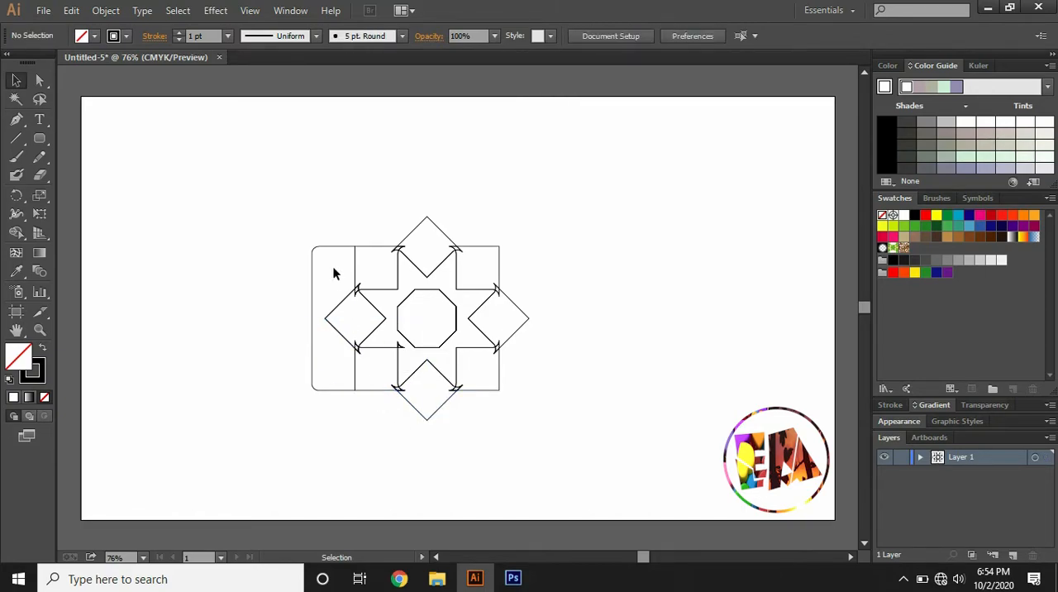
{"action": "left_click", "coordinate": [324, 246]}
{"action": "key", "text": "Delete"}
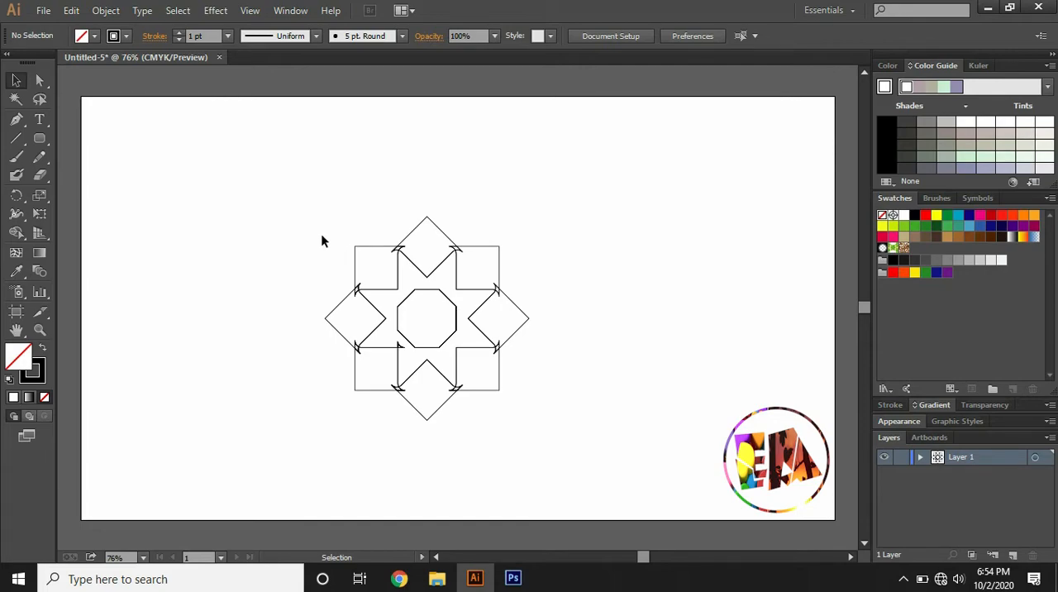
Enlarge the whole star motif slightly while keeping its lower-left corner in place, and deselect it
{"action": "left_click", "coordinate": [18, 81]}
{"action": "left_click_drag", "start_coordinate": [297, 202], "coordinate": [556, 419]}
{"action": "left_click_drag", "start_coordinate": [530, 218], "coordinate": [571, 192]}
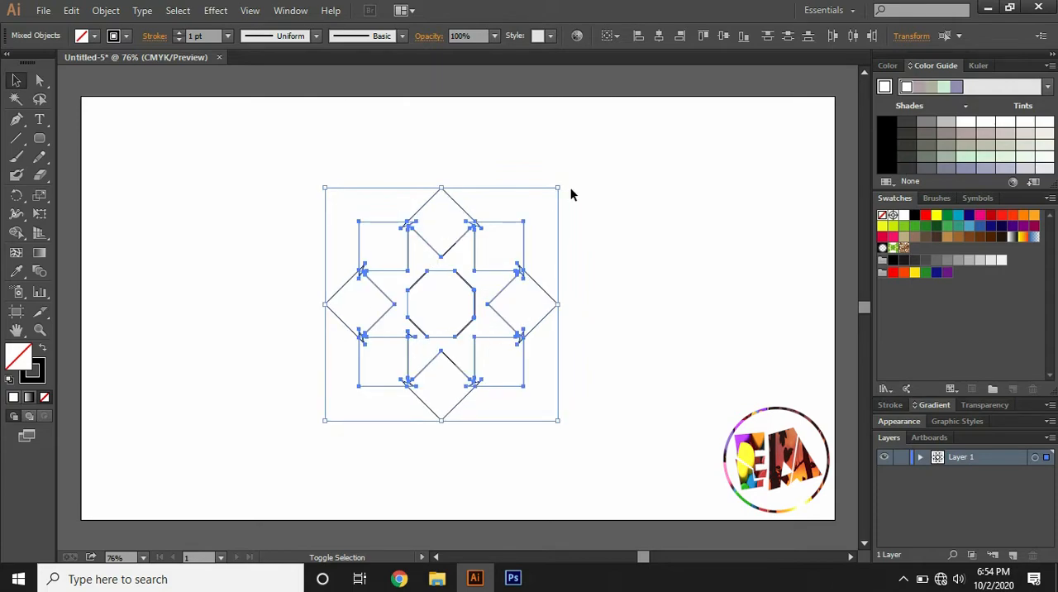
{"action": "left_click", "coordinate": [458, 164]}
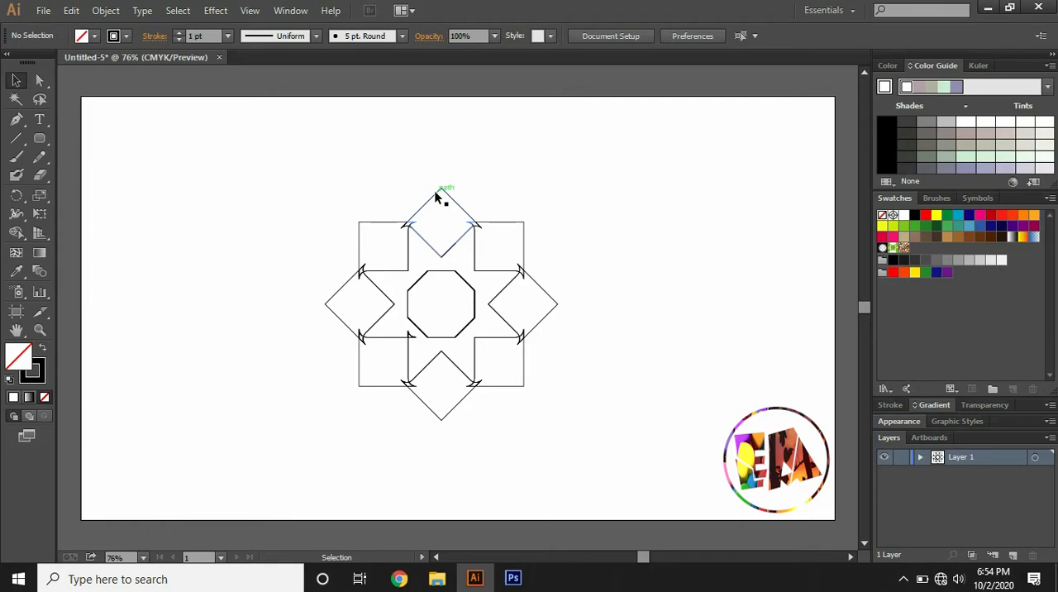
Select the four upright corner squares of the motif and fill them with the pink sample square's colour using the Eyedropper
{"action": "left_click", "coordinate": [382, 228]}
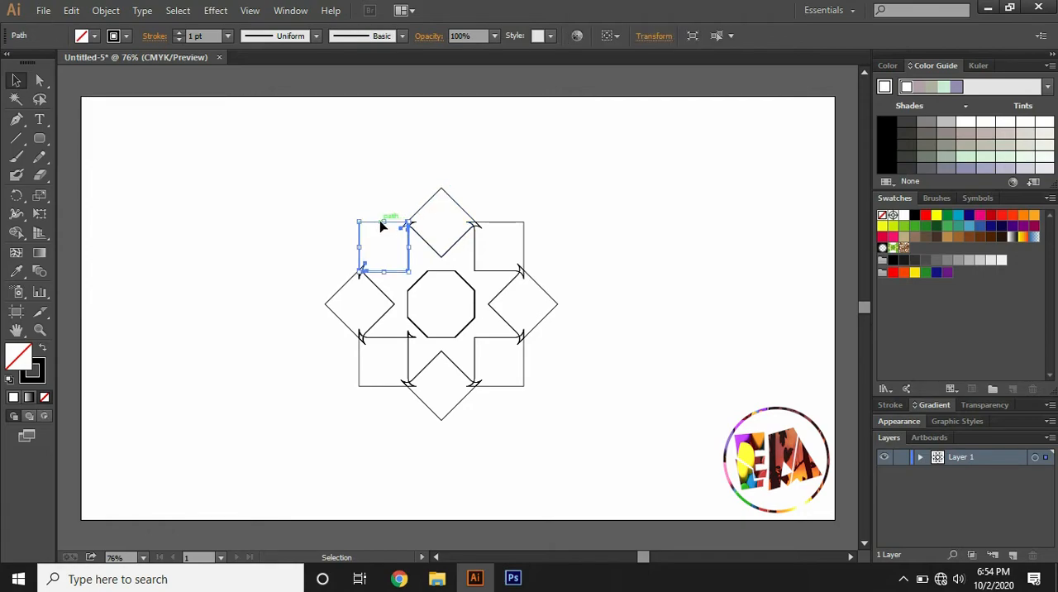
{"action": "left_click", "coordinate": [515, 222], "text": "shift"}
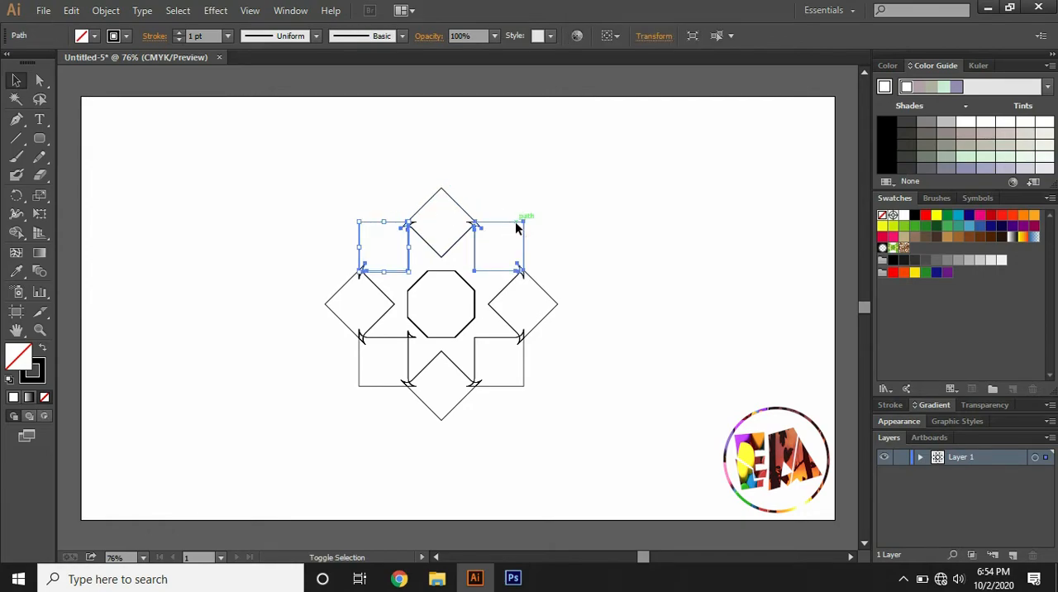
{"action": "left_click", "coordinate": [509, 384], "text": "shift"}
{"action": "left_click", "coordinate": [381, 386], "text": "shift"}
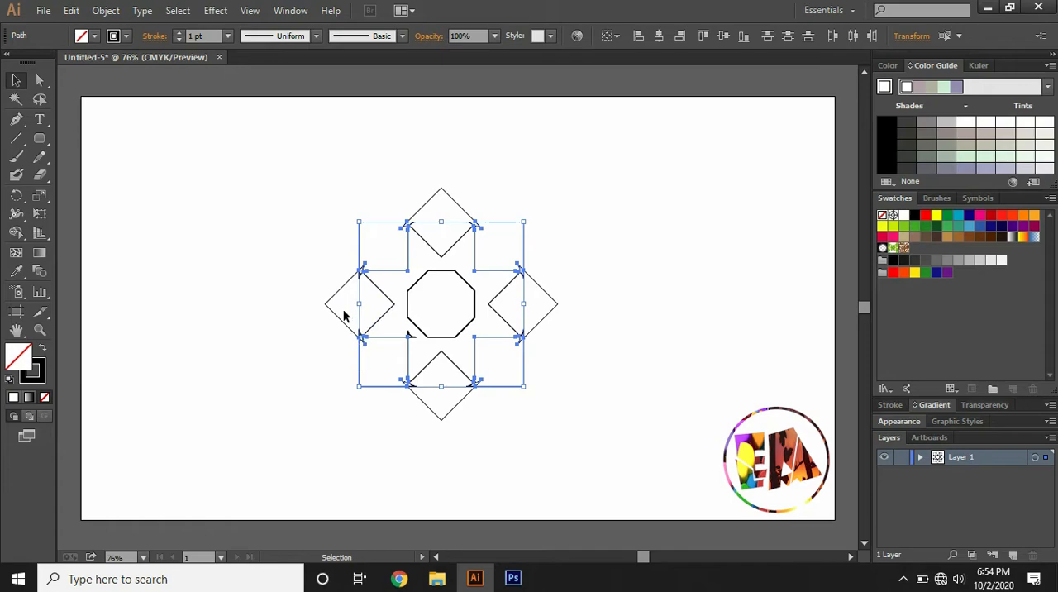
{"action": "key", "text": "a"}
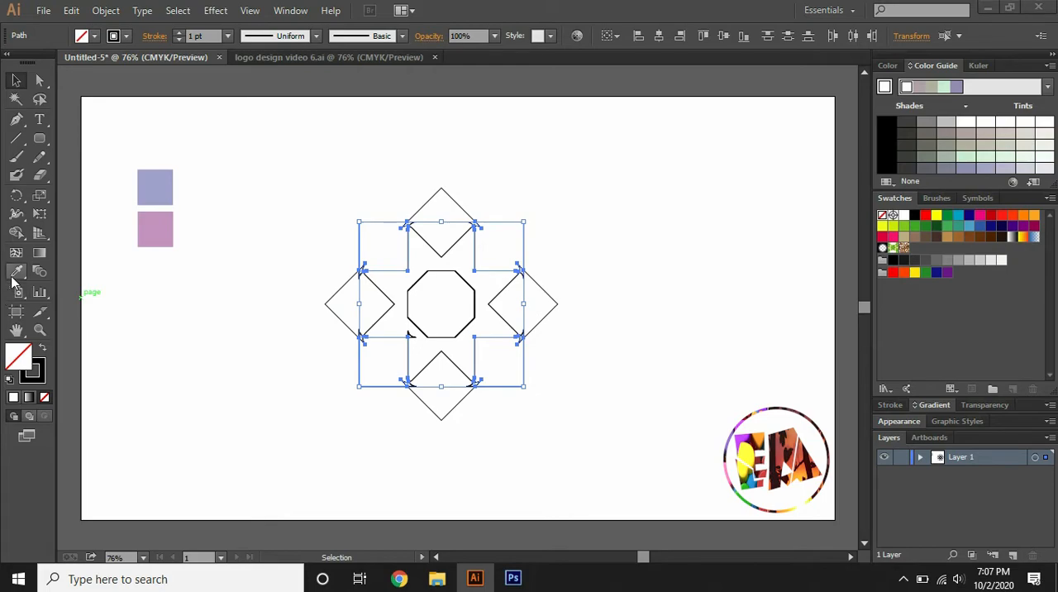
{"action": "left_click", "coordinate": [16, 272]}
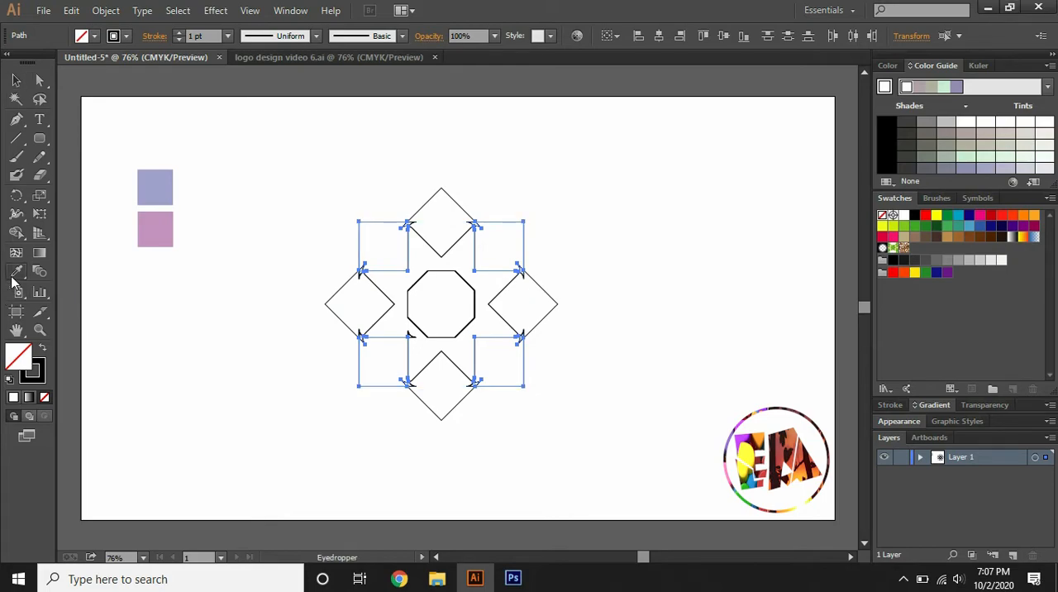
{"action": "left_click", "coordinate": [162, 181]}
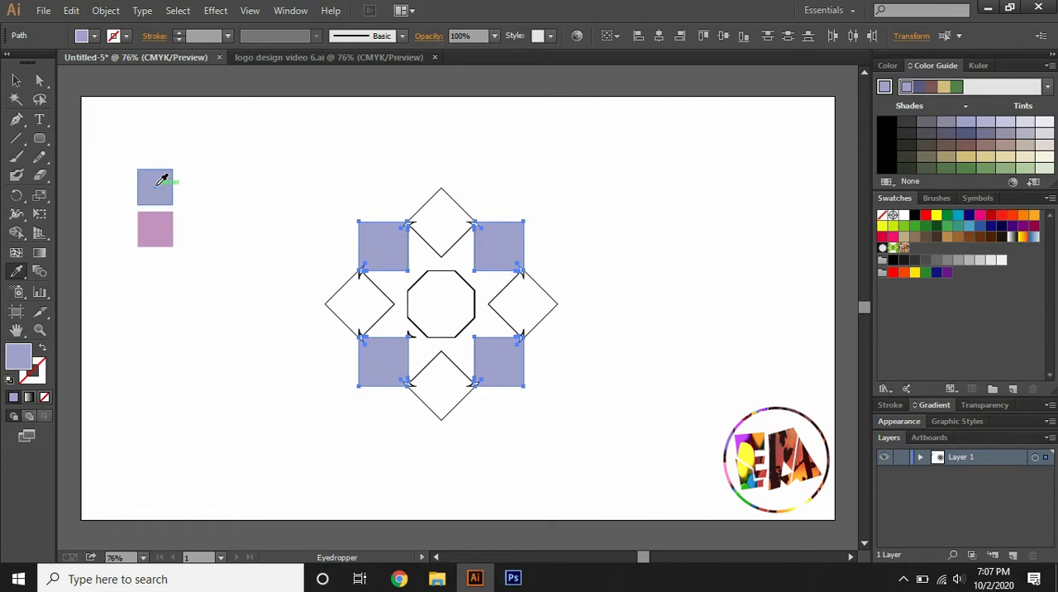
{"action": "left_click", "coordinate": [167, 230]}
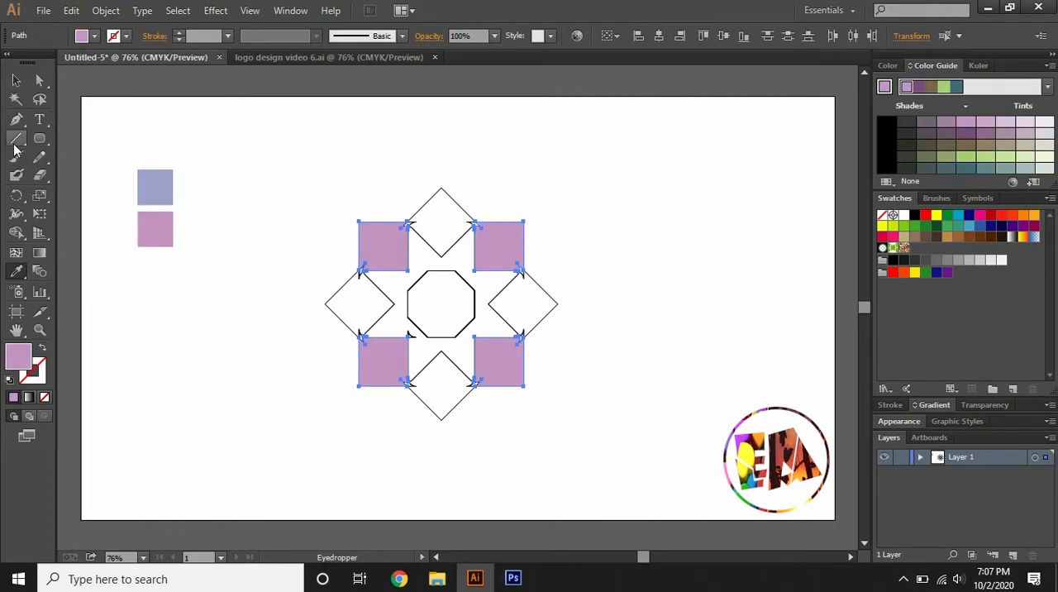
Select the four diamond-oriented squares and fill them with the blue sample square's colour using the Eyedropper
{"action": "left_click", "coordinate": [16, 80]}
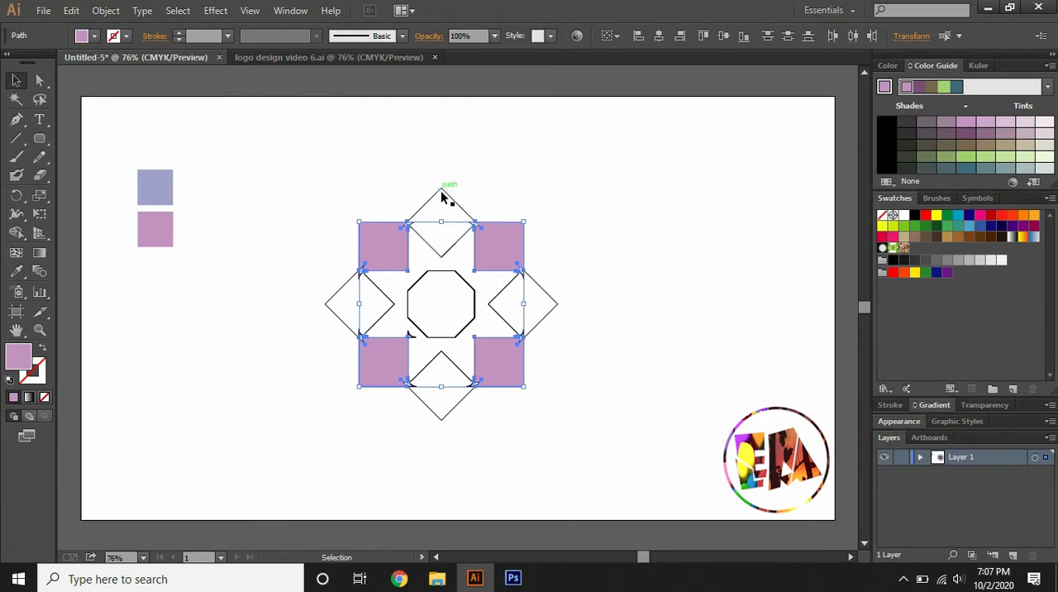
{"action": "left_click", "coordinate": [439, 197]}
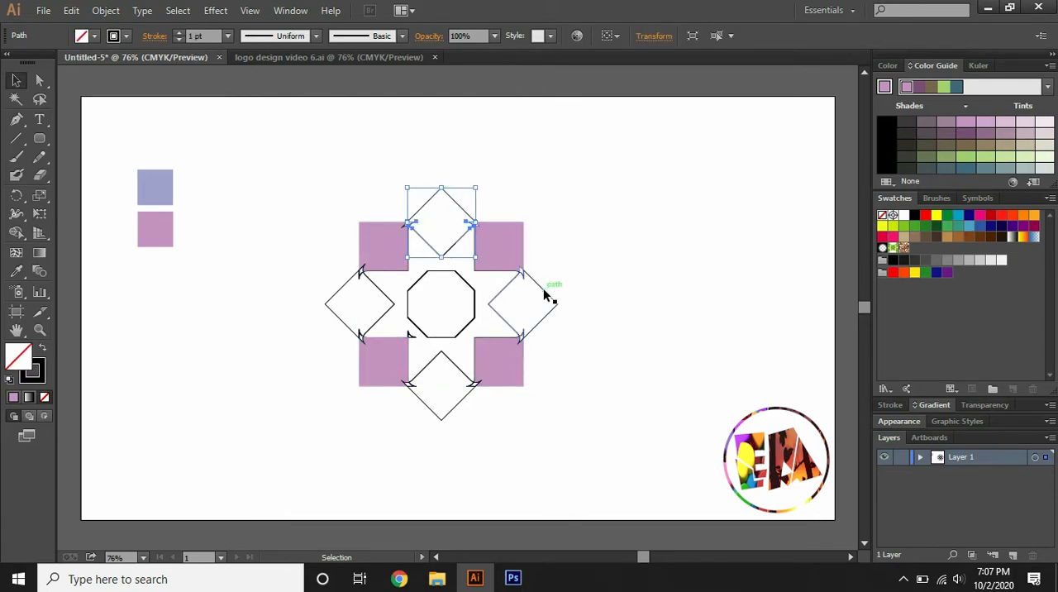
{"action": "left_click", "coordinate": [547, 295], "text": "shift"}
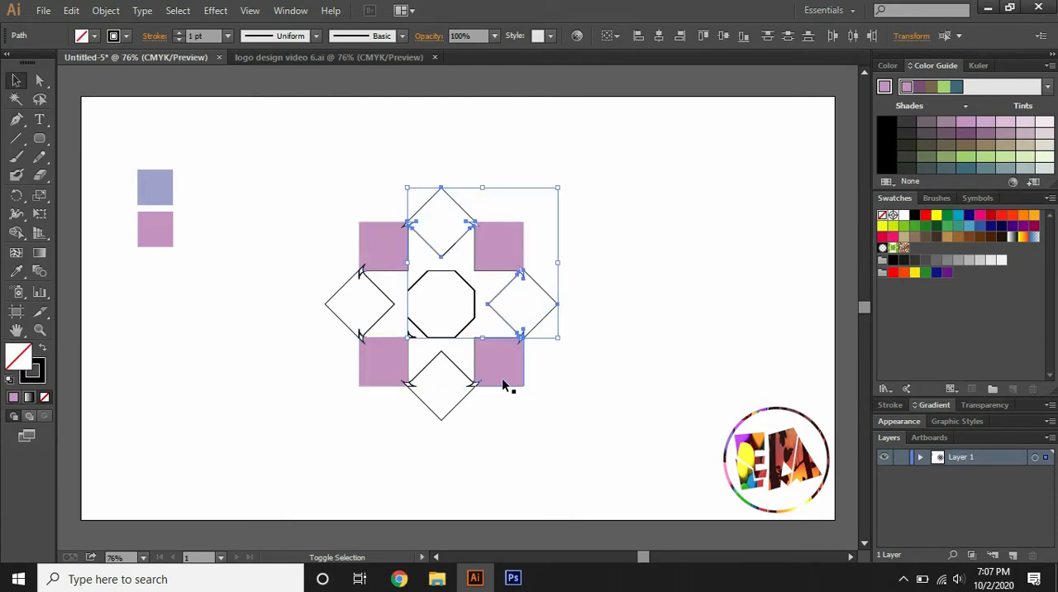
{"action": "left_click", "coordinate": [462, 400], "text": "shift"}
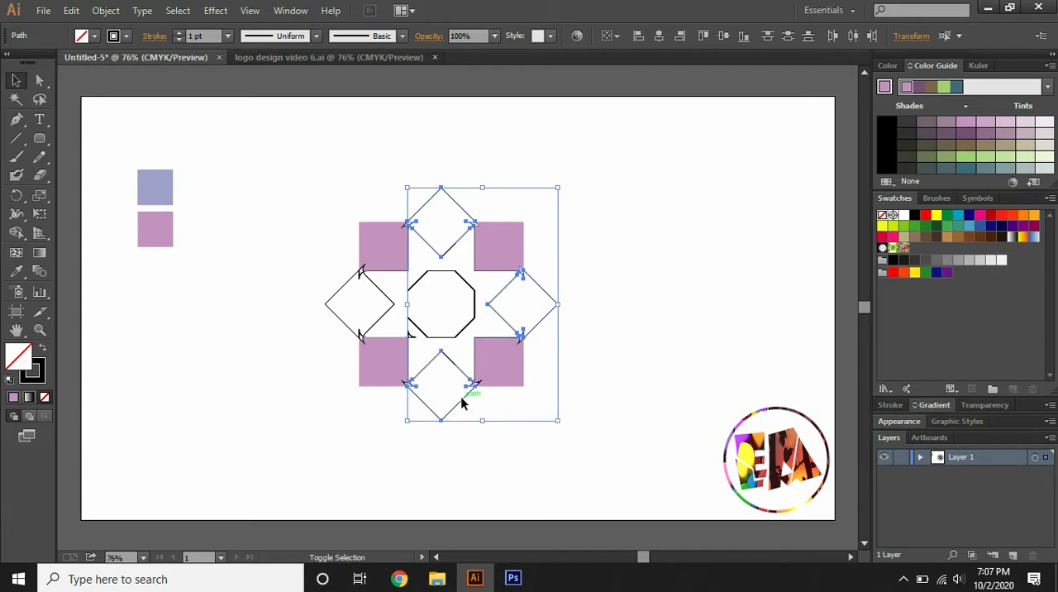
{"action": "left_click", "coordinate": [337, 316], "text": "shift"}
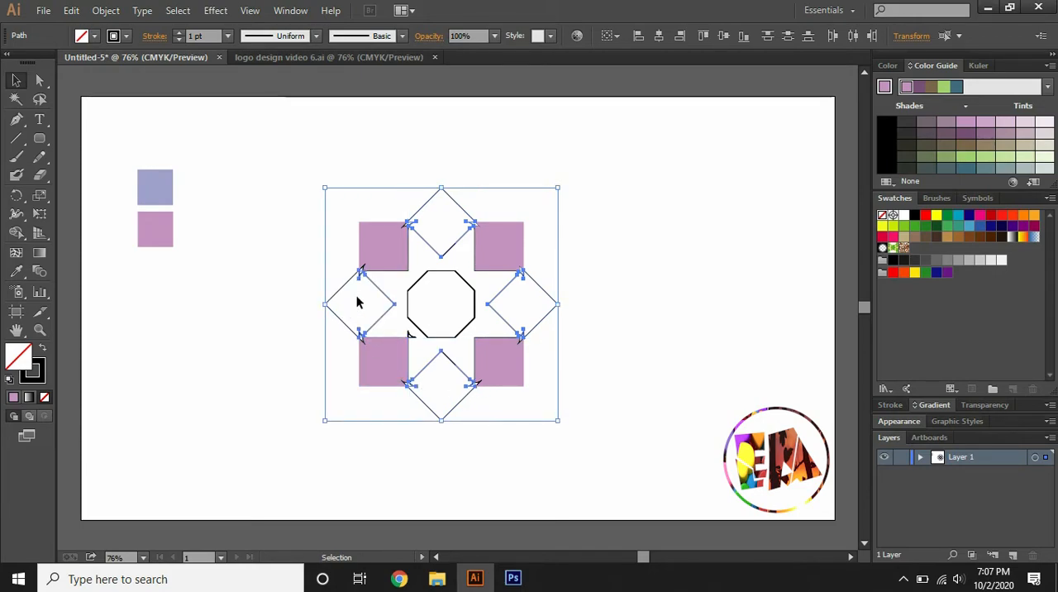
{"action": "left_click", "coordinate": [15, 272]}
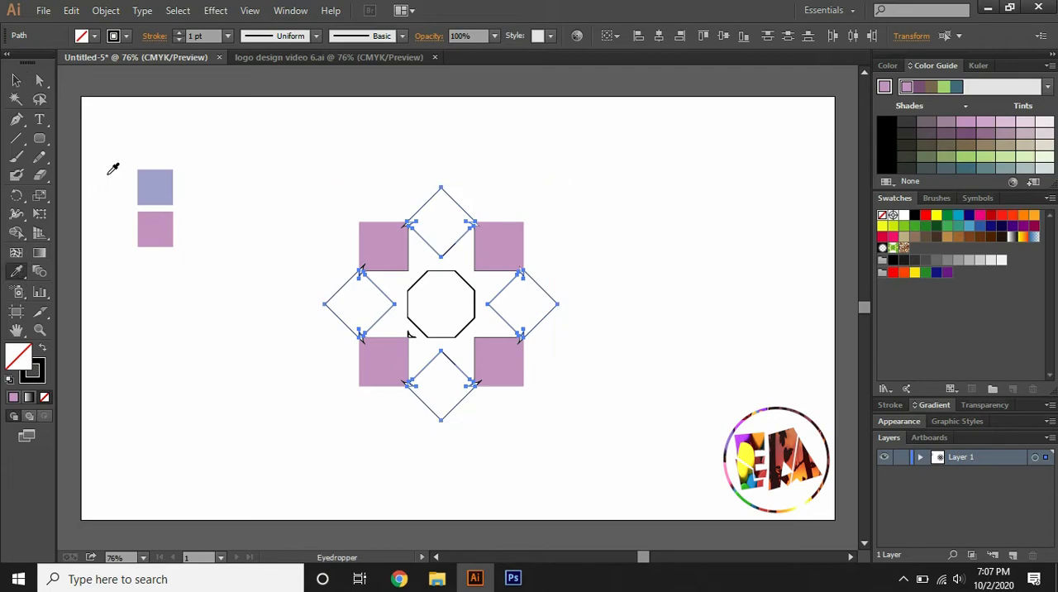
{"action": "left_click", "coordinate": [158, 174]}
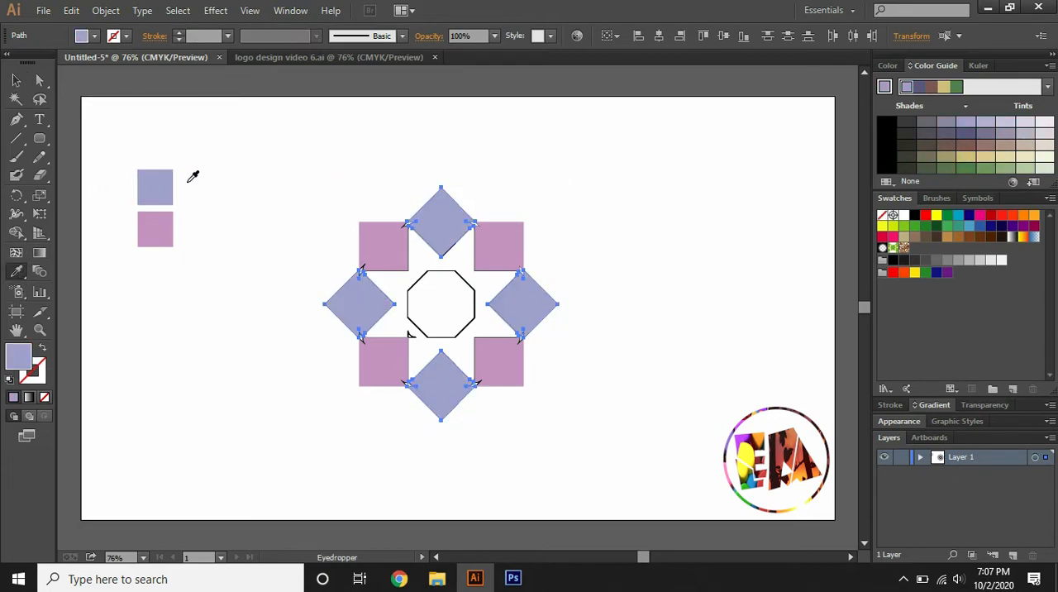
{"action": "left_click", "coordinate": [227, 304]}
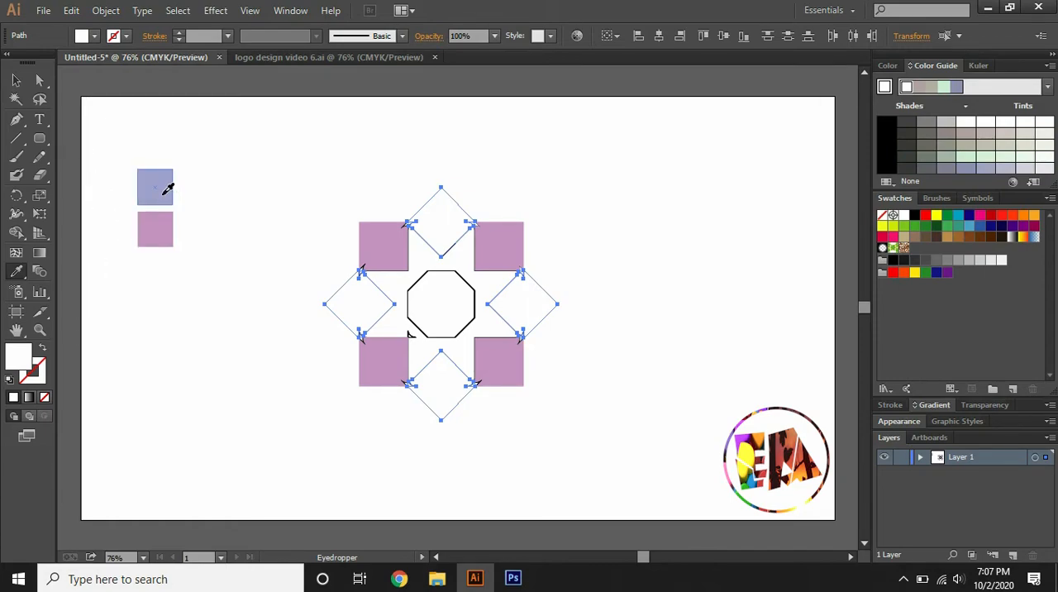
{"action": "left_click", "coordinate": [165, 193]}
Select the whole motif, remove the stroke from all its shapes, and deselect it
{"action": "left_click", "coordinate": [14, 81]}
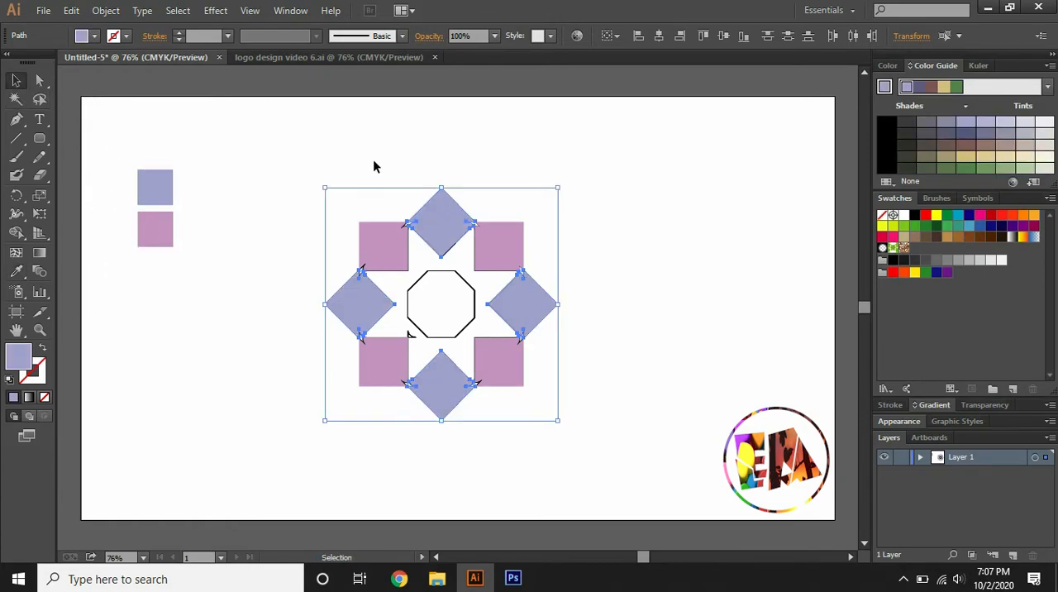
{"action": "left_click_drag", "start_coordinate": [297, 140], "coordinate": [638, 432]}
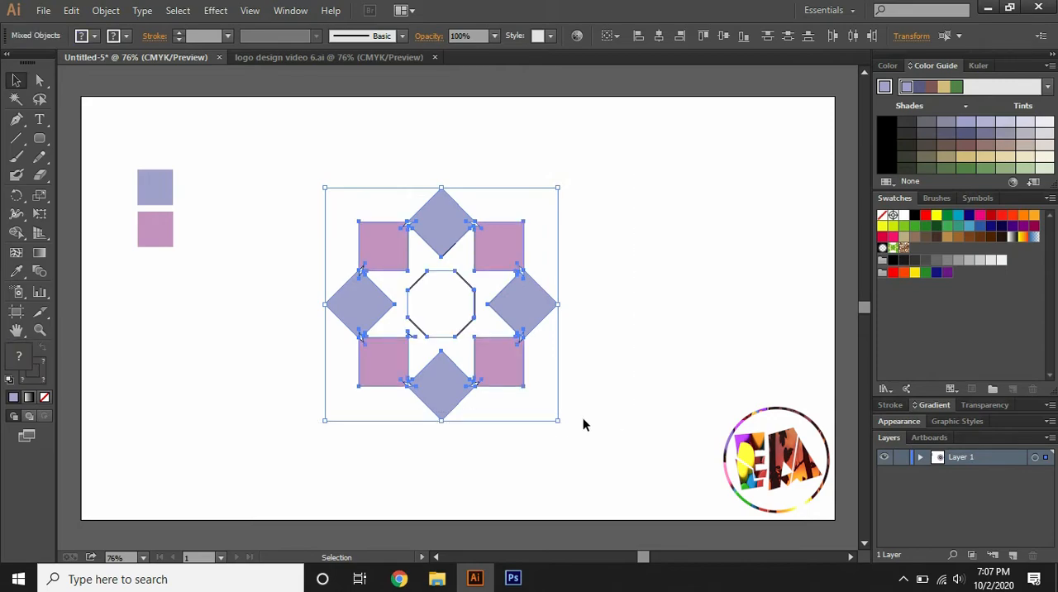
{"action": "left_click", "coordinate": [41, 372]}
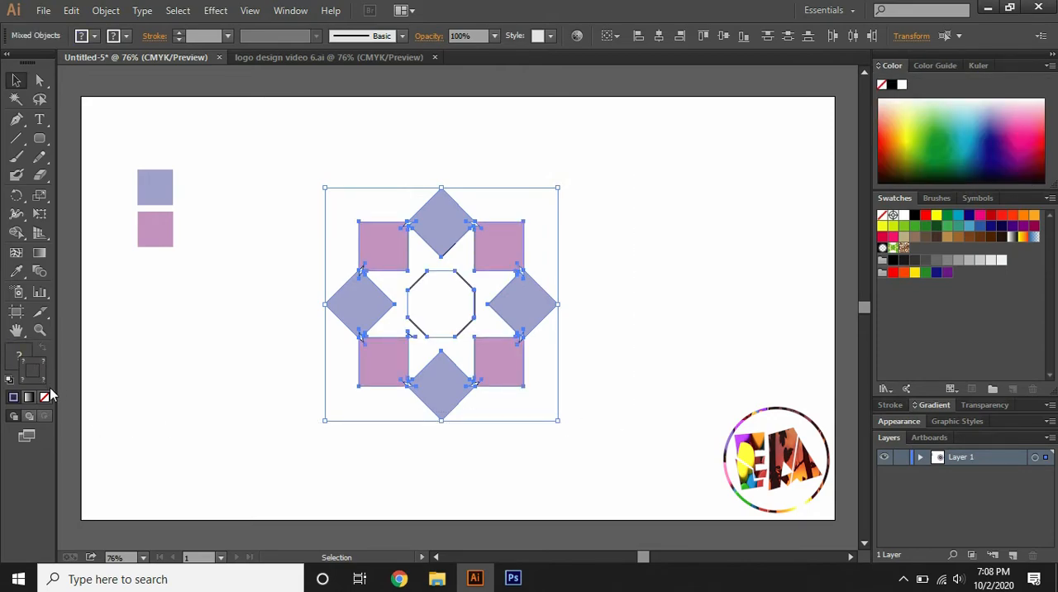
{"action": "left_click", "coordinate": [47, 401]}
{"action": "left_click", "coordinate": [123, 365]}
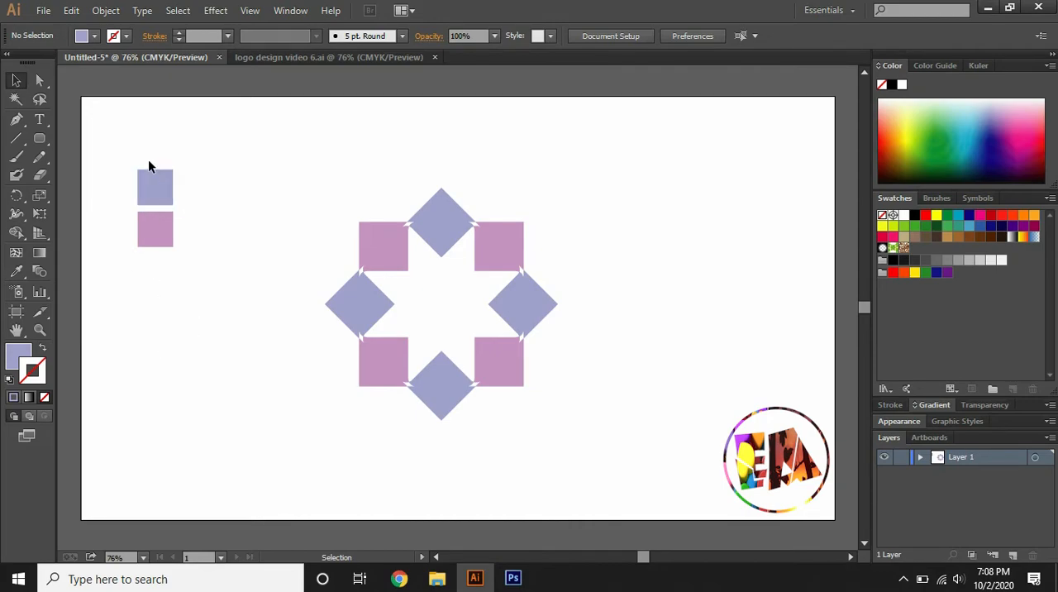
Delete the blue and pink sample squares beside the motif
{"action": "left_click", "coordinate": [151, 182]}
{"action": "key", "text": "Delete"}
{"action": "left_click", "coordinate": [160, 218]}
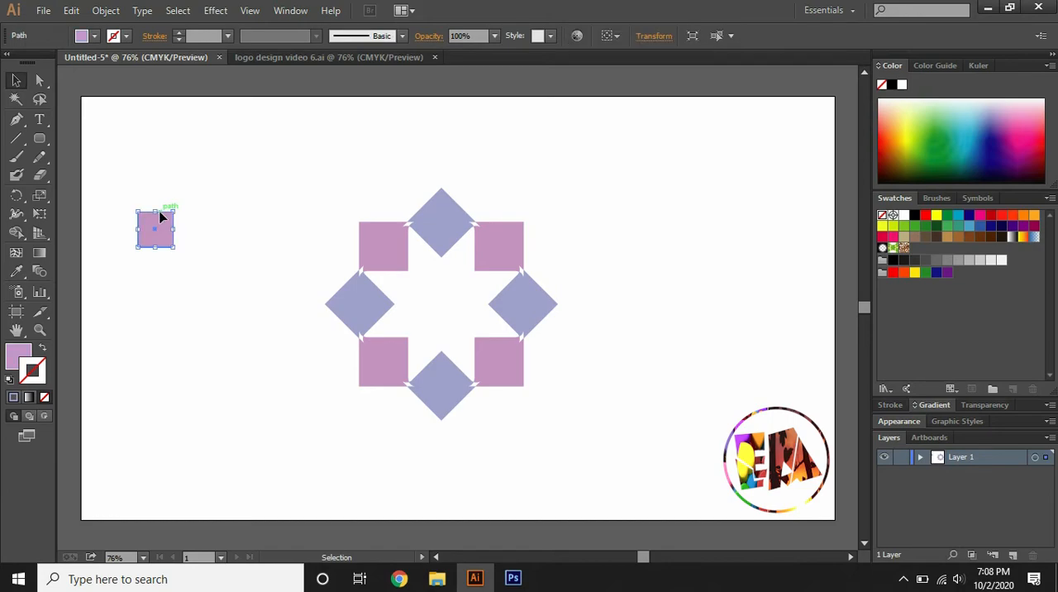
Draw a rectangle covering the entire artboard and fill it with black
{"action": "left_click_drag", "start_coordinate": [40, 142], "coordinate": [84, 146]}
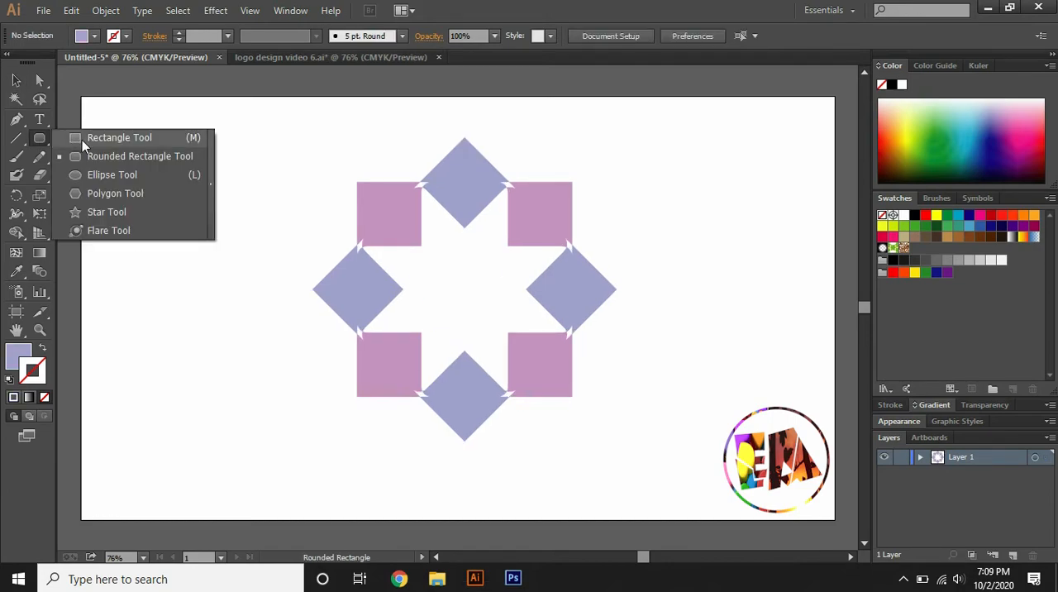
{"action": "mouse_move", "coordinate": [81, 97]}
{"action": "left_mouse_down"}
{"action": "mouse_move", "coordinate": [234, 212]}
{"action": "mouse_move", "coordinate": [489, 365]}
{"action": "mouse_move", "coordinate": [683, 463]}
{"action": "mouse_move", "coordinate": [745, 508]}
{"action": "mouse_move", "coordinate": [834, 518]}
{"action": "left_mouse_up"}
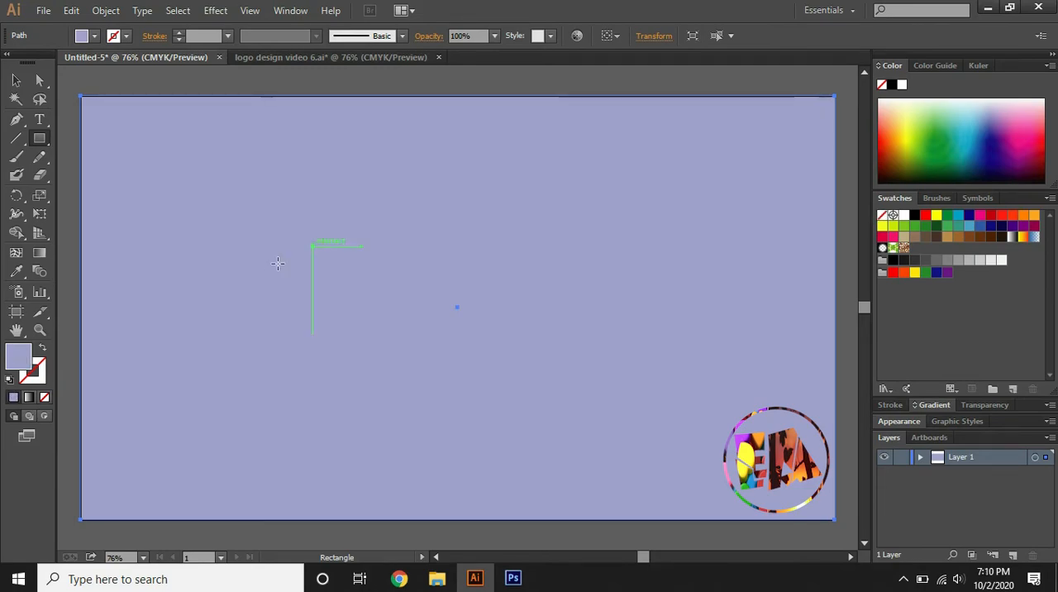
{"action": "double_click", "coordinate": [18, 361]}
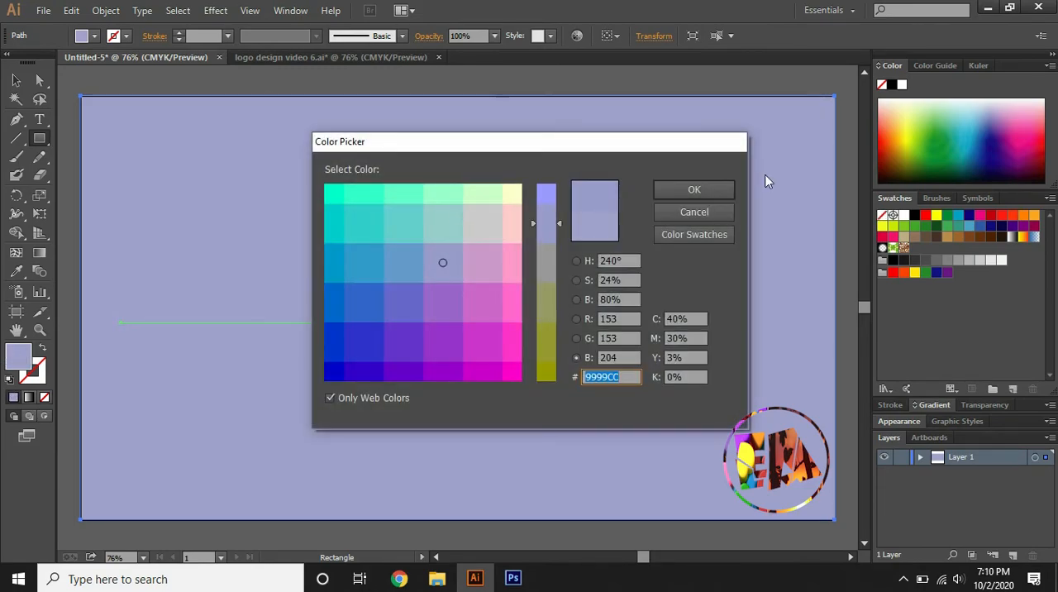
{"action": "left_click", "coordinate": [679, 194]}
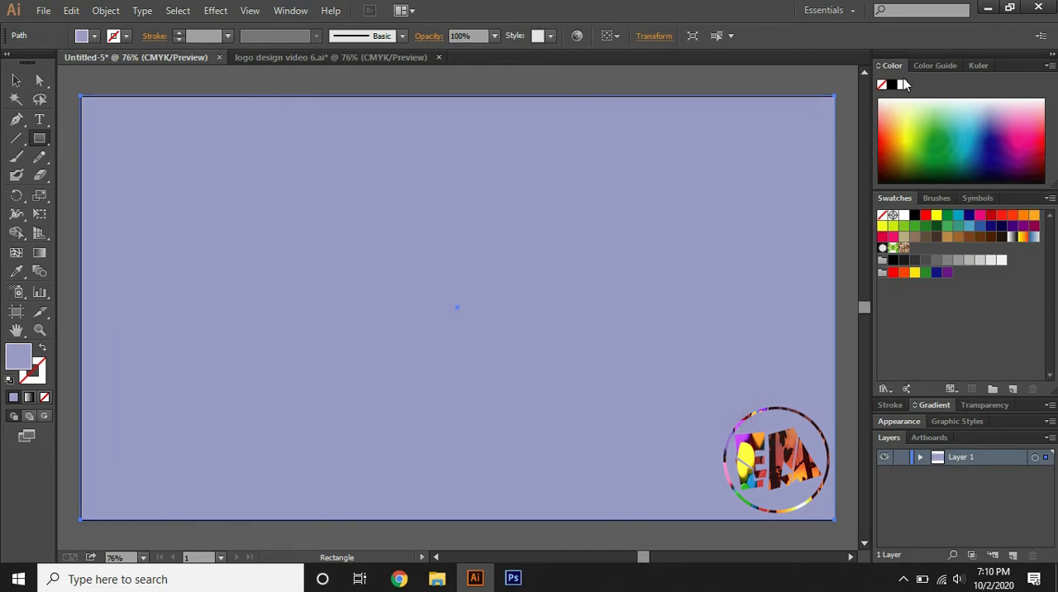
{"action": "left_click", "coordinate": [891, 87]}
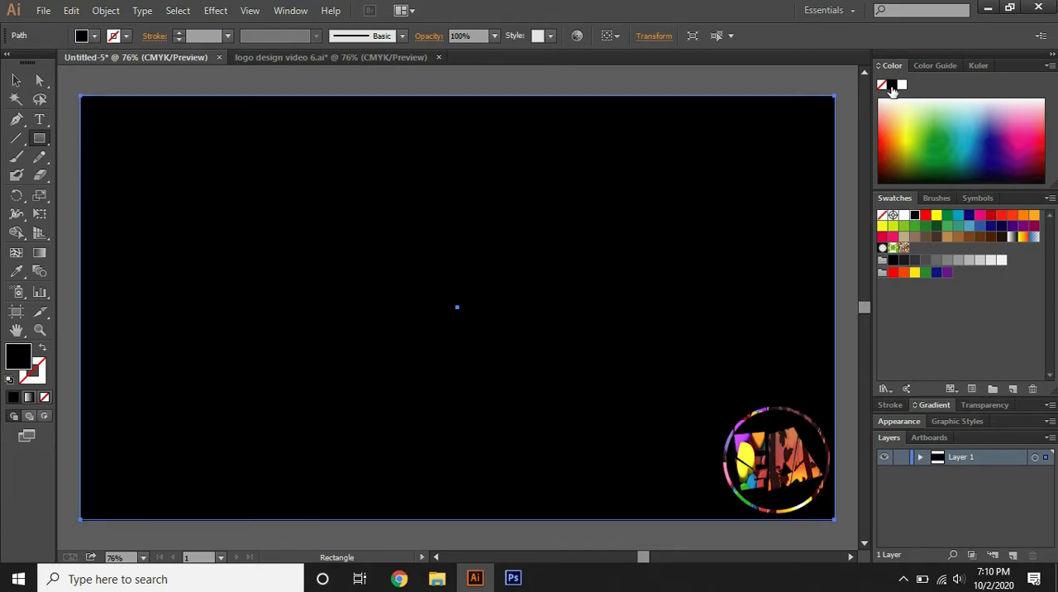
Expand Layer 1 and move the black rectangle's path below the motif group so it serves as the background
{"action": "left_click", "coordinate": [920, 458]}
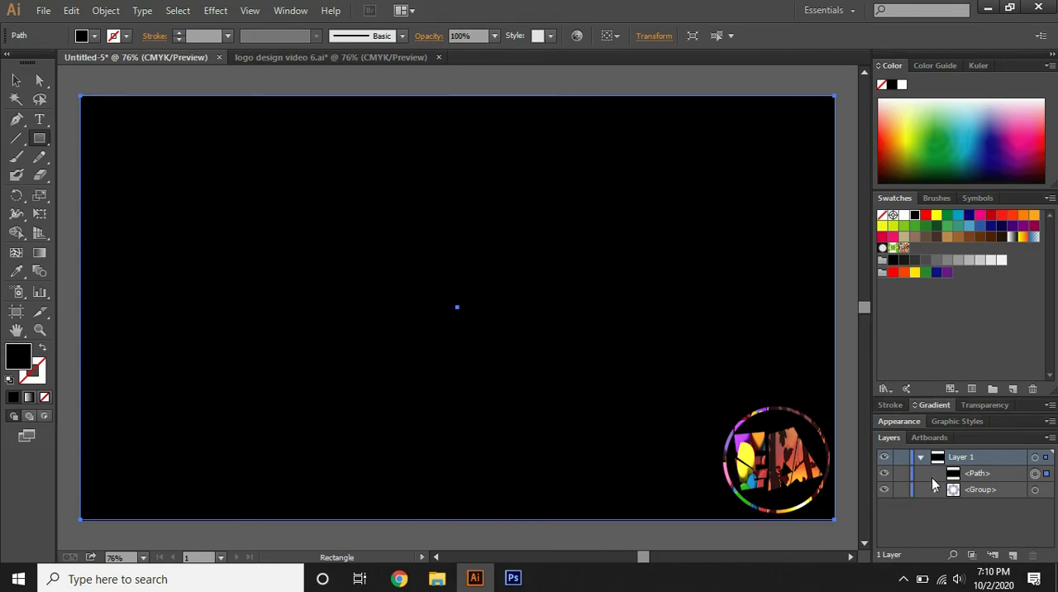
{"action": "left_click", "coordinate": [976, 477]}
{"action": "left_click_drag", "start_coordinate": [976, 487], "coordinate": [976, 502]}
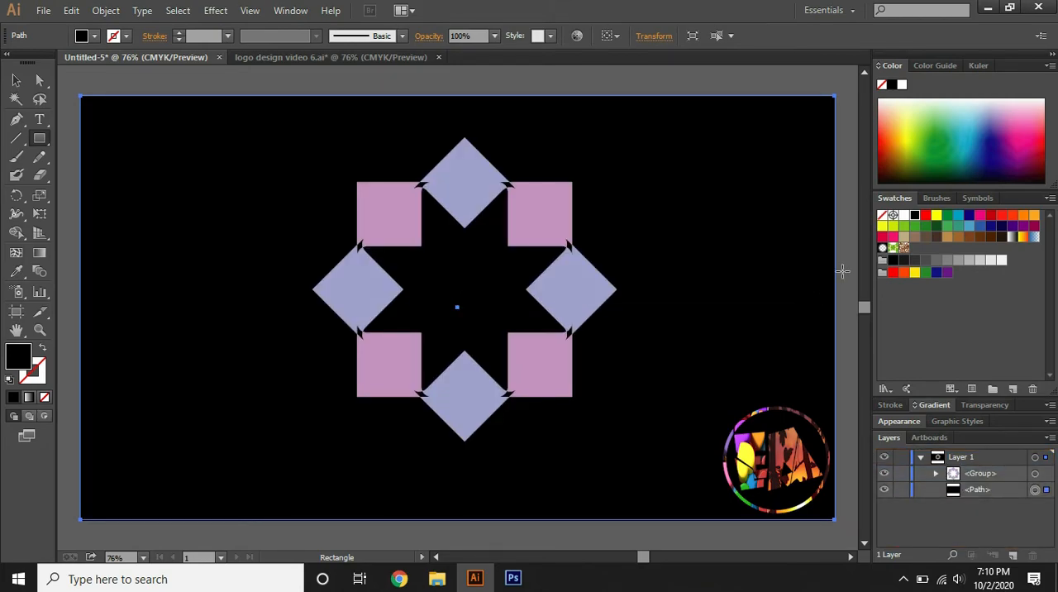
{"action": "left_click", "coordinate": [672, 199]}
{"action": "left_click", "coordinate": [567, 316]}
Arrange the tagline below the motif, the "Logo Design" text in the star's centre, and the Ai logo in the artboard's upper-left corner
{"action": "left_click", "coordinate": [15, 80]}
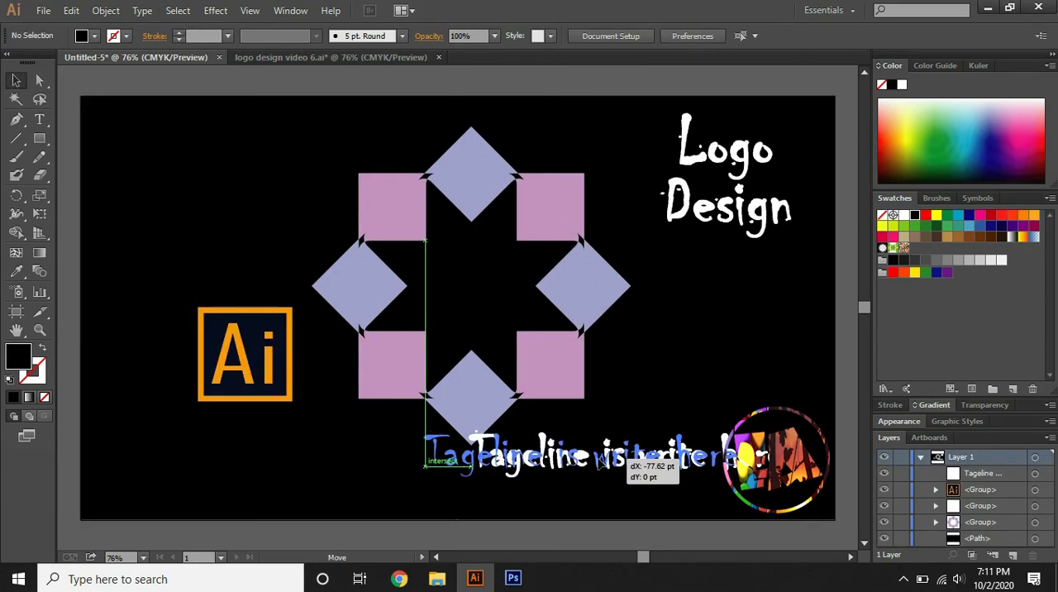
{"action": "left_click_drag", "start_coordinate": [595, 463], "coordinate": [507, 471]}
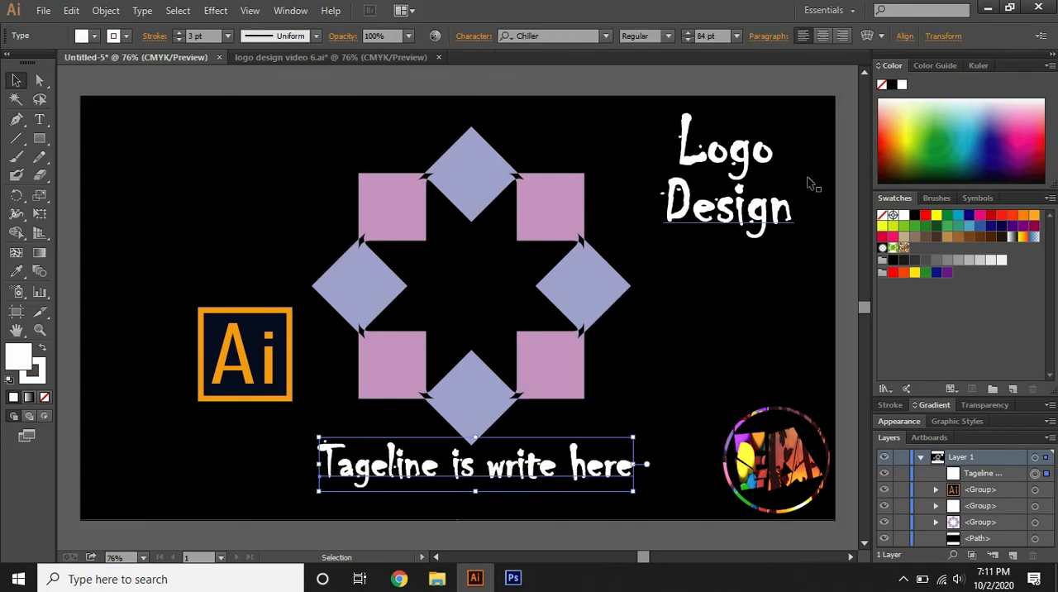
{"action": "left_click_drag", "start_coordinate": [751, 213], "coordinate": [486, 315]}
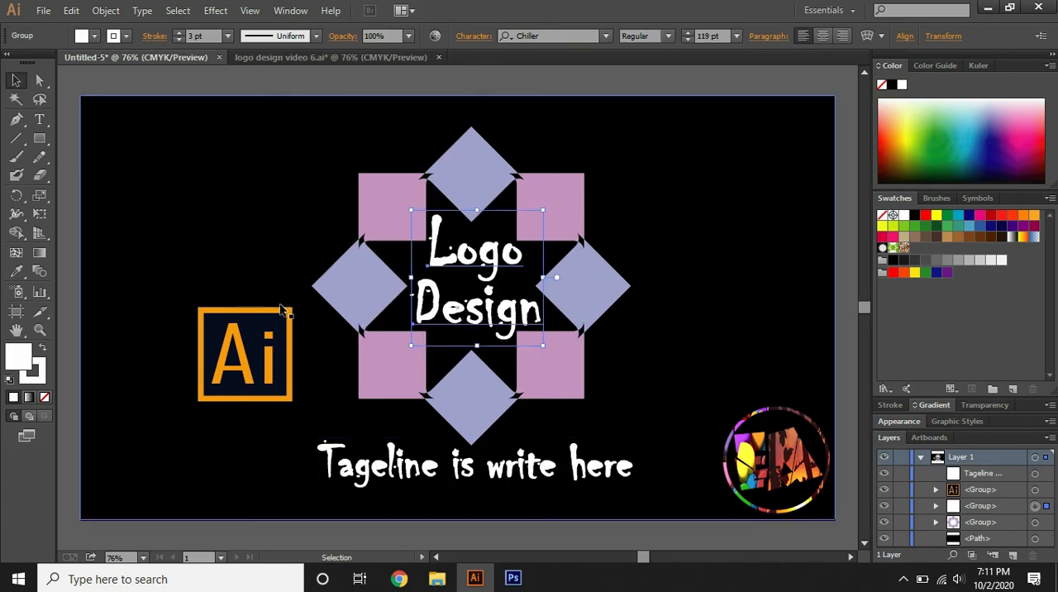
{"action": "left_click_drag", "start_coordinate": [270, 321], "coordinate": [163, 122]}
{"action": "left_click", "coordinate": [333, 83]}
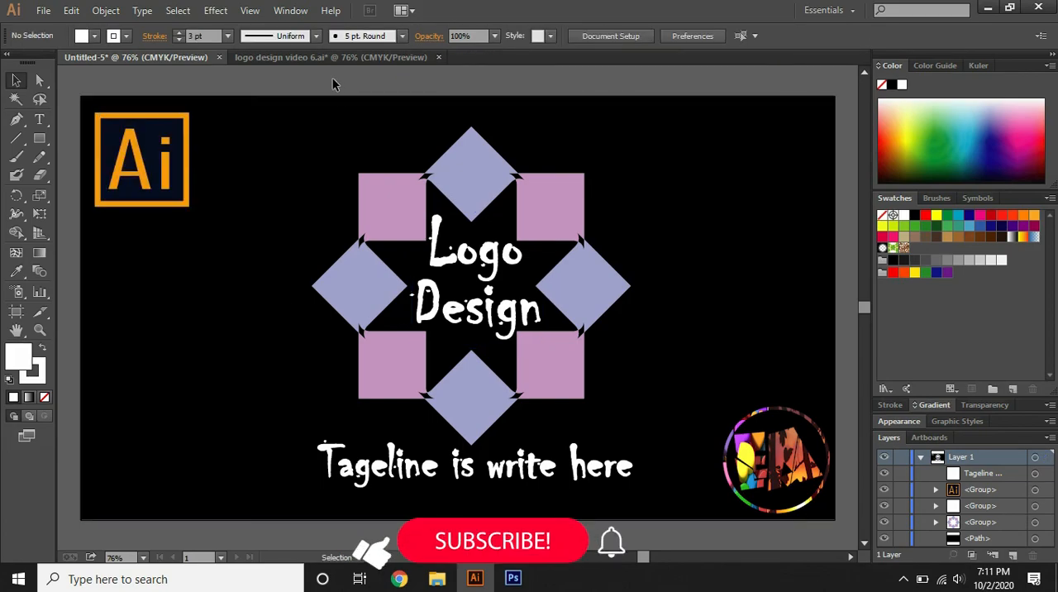